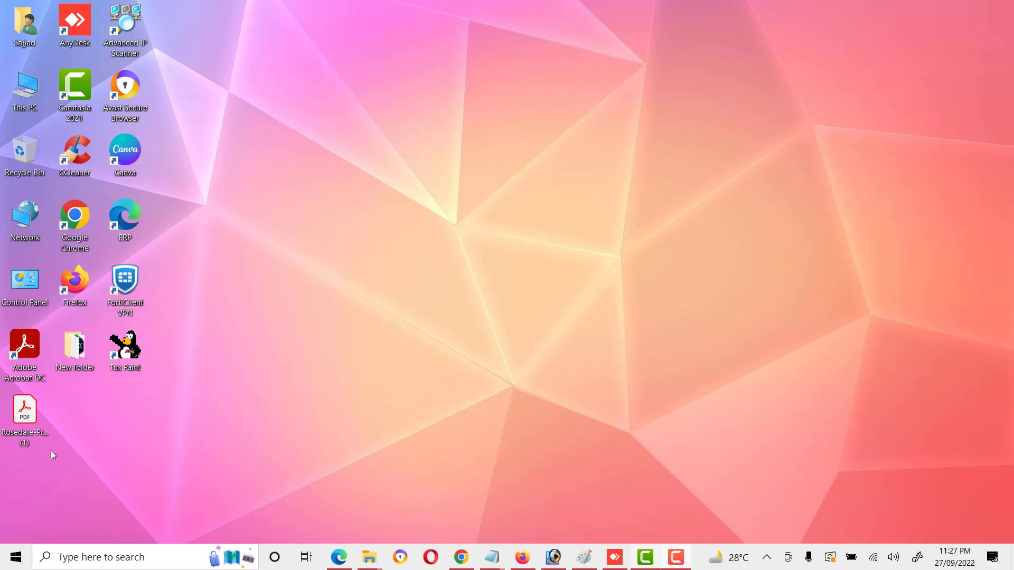
Check the Security tab in New folder's properties, then close the dialog without changes
{"action": "right_click", "coordinate": [74, 345]}
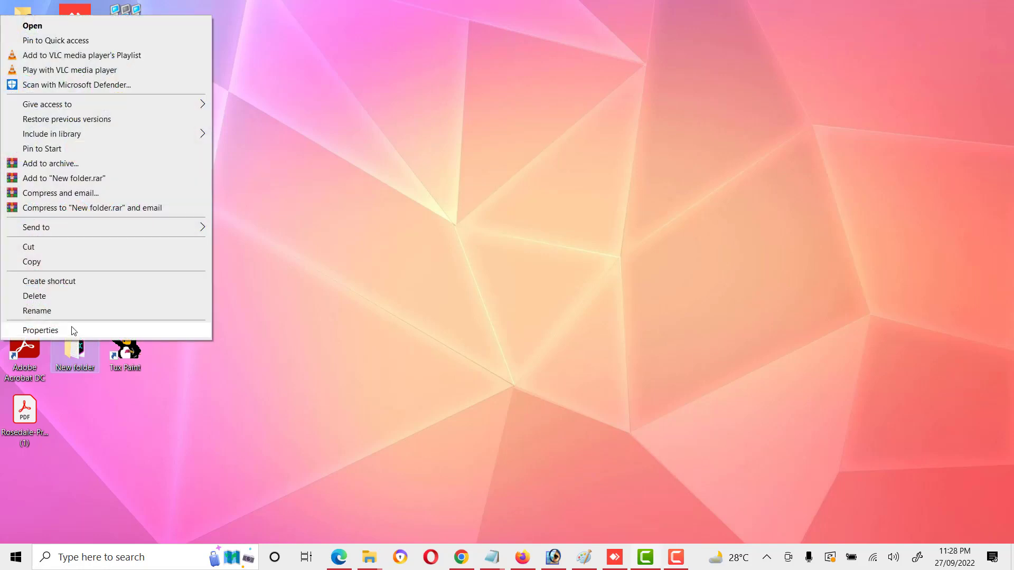
{"action": "left_click", "coordinate": [73, 331]}
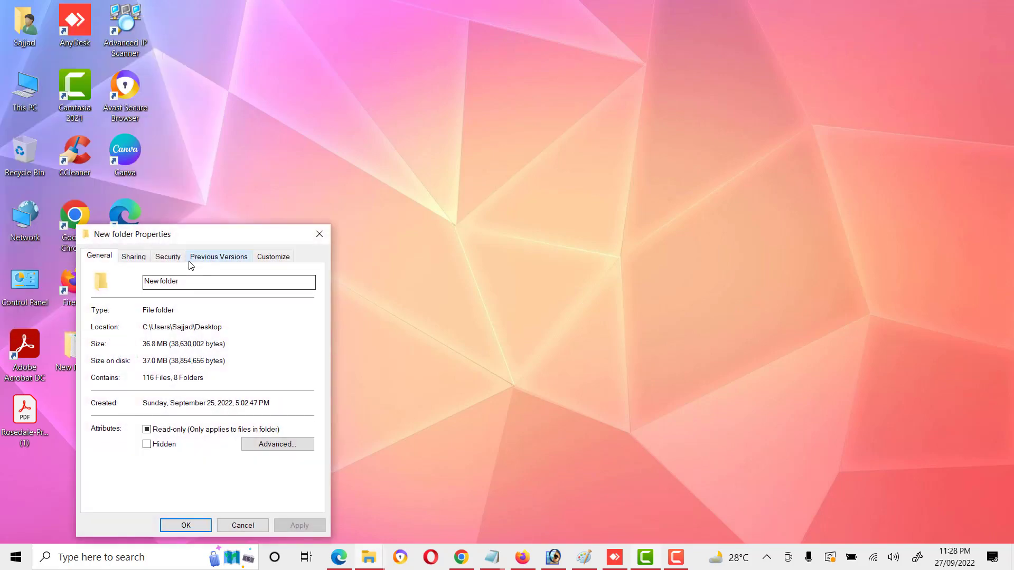
{"action": "left_click_drag", "start_coordinate": [206, 237], "coordinate": [428, 72]}
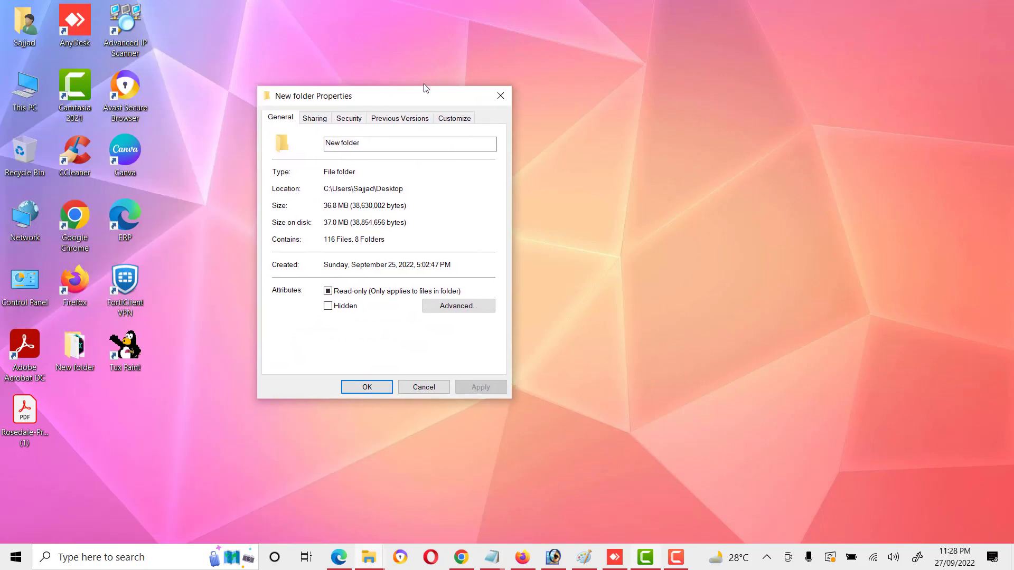
{"action": "left_click", "coordinate": [353, 118]}
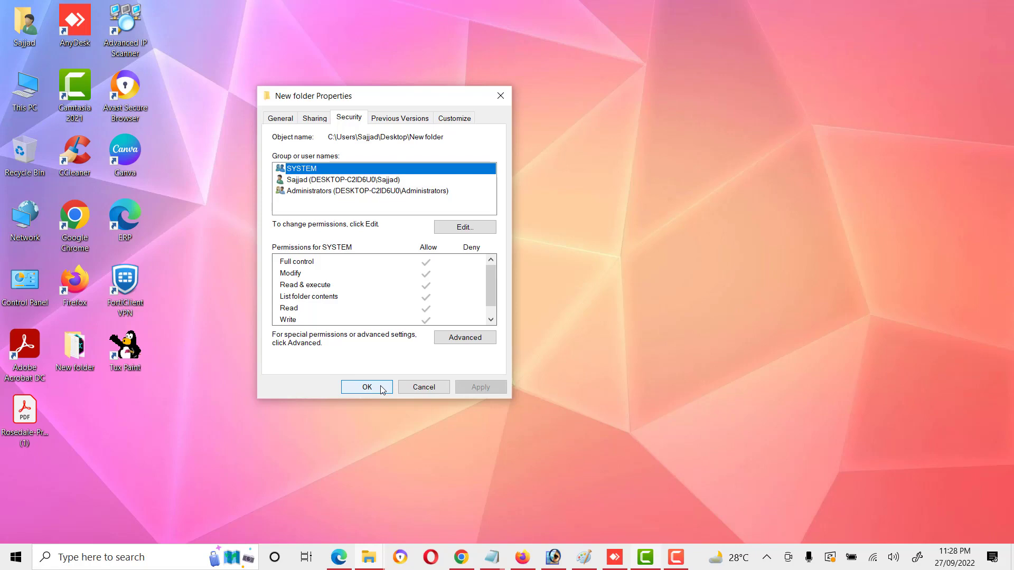
{"action": "left_click", "coordinate": [415, 388]}
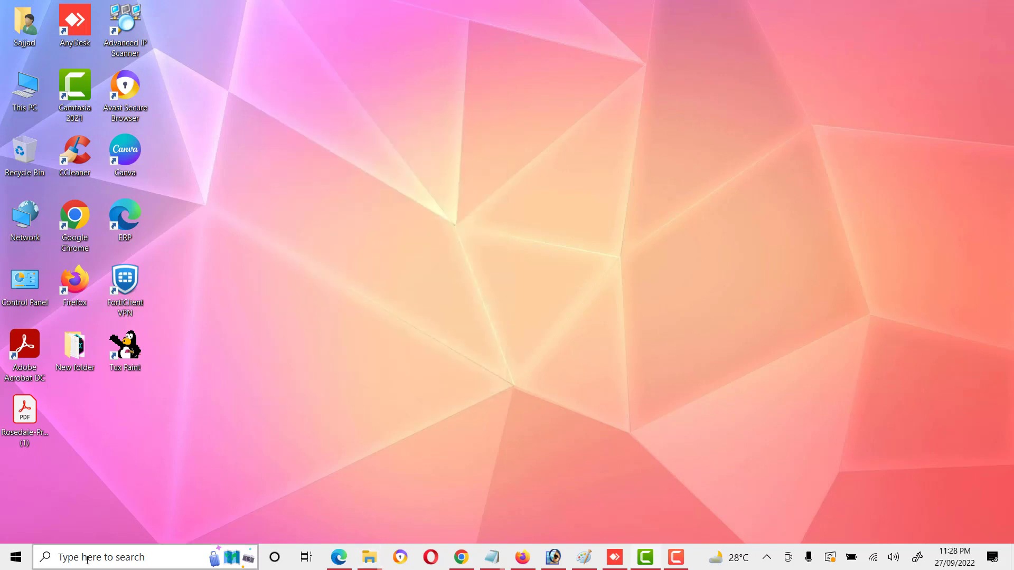
Search Windows for 'reg' and launch Registry Editor
{"action": "left_click", "coordinate": [87, 558]}
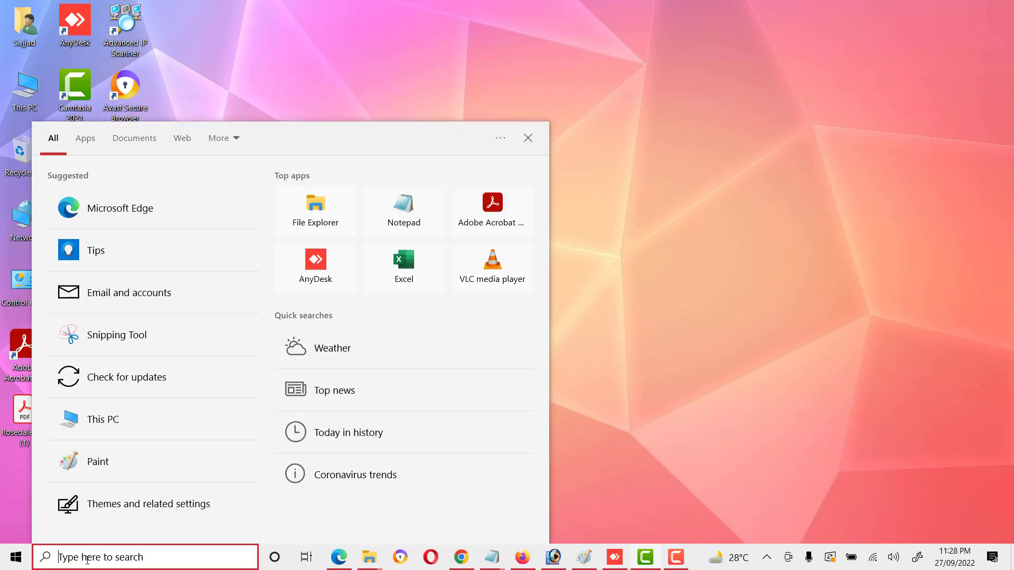
{"action": "type", "text": "reg"}
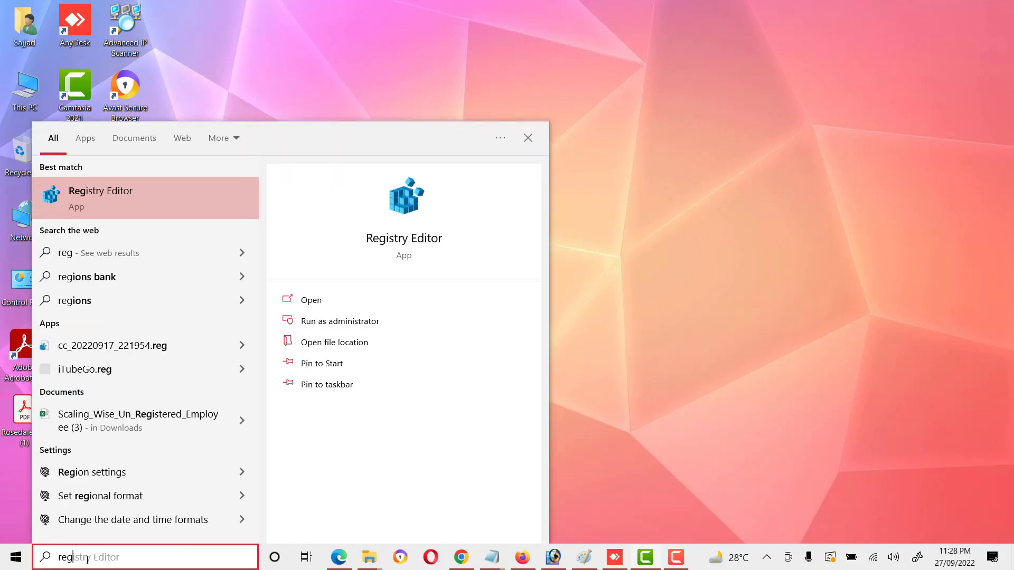
{"action": "left_click", "coordinate": [141, 197]}
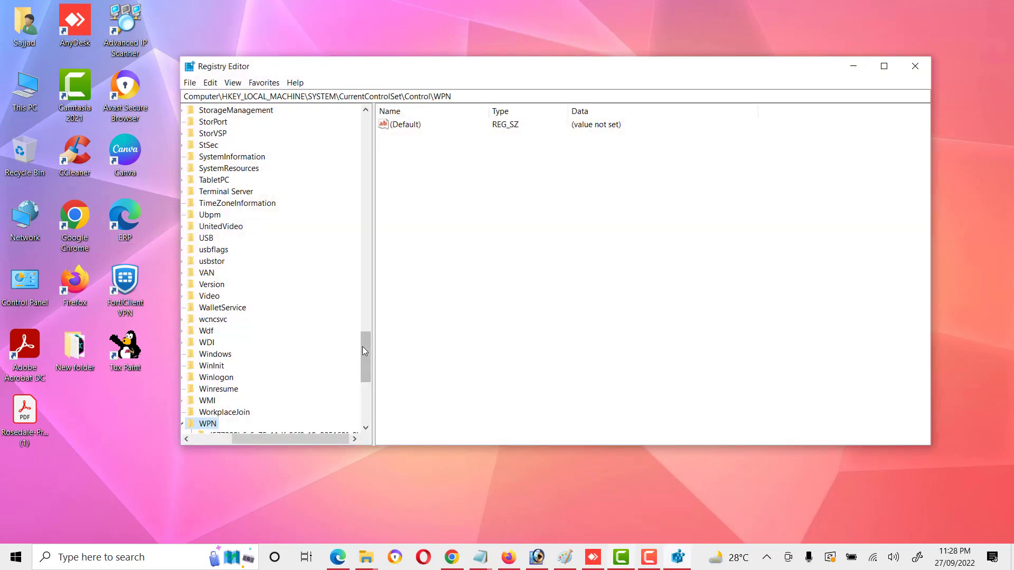
Collapse HKEY_LOCAL_MACHINE and expand HKEY_CURRENT_USER > SOFTWARE > Microsoft
{"action": "left_click_drag", "start_coordinate": [363, 351], "coordinate": [366, 133]}
{"action": "left_click_drag", "start_coordinate": [252, 438], "coordinate": [211, 438]}
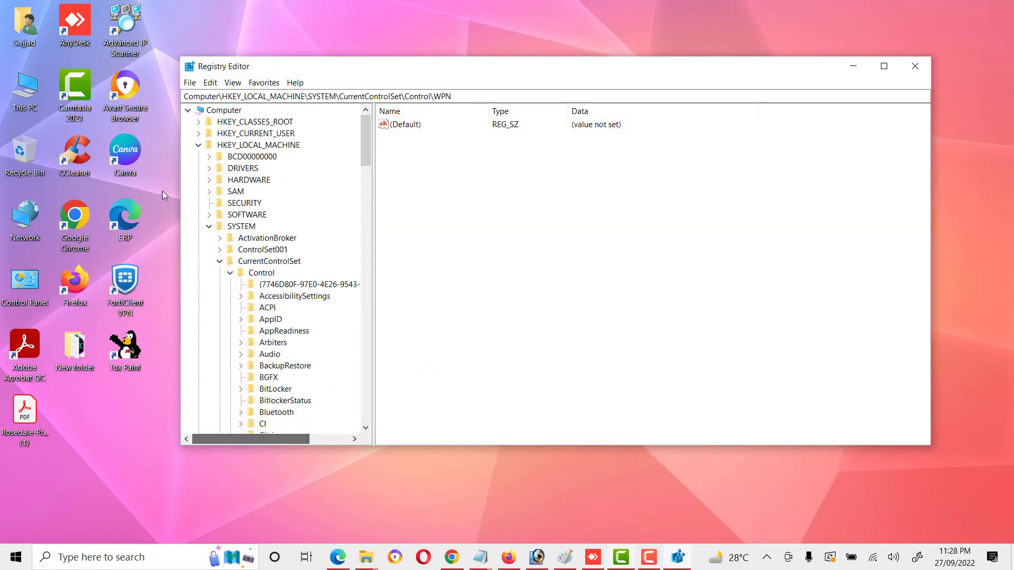
{"action": "left_click", "coordinate": [199, 145]}
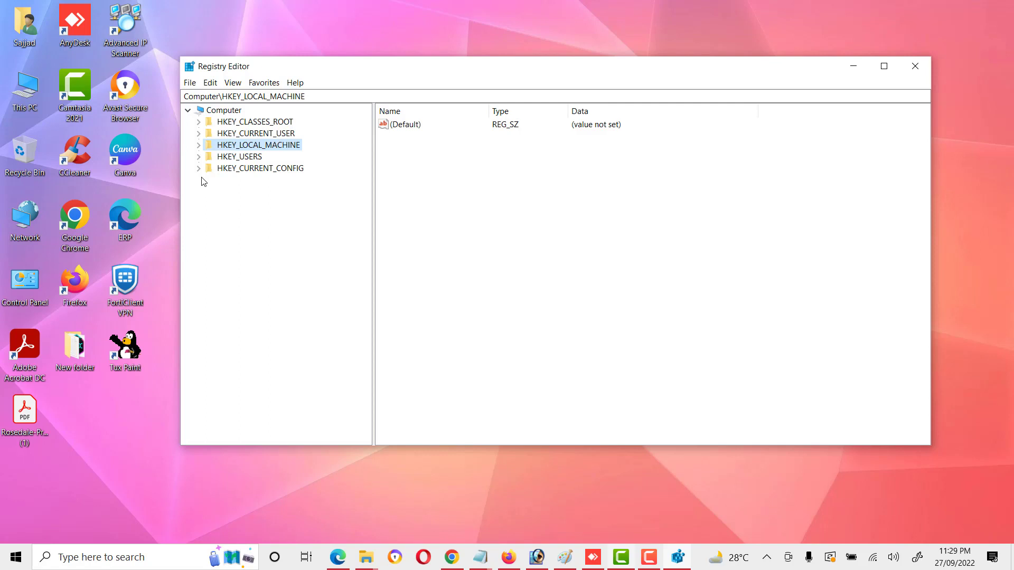
{"action": "left_click", "coordinate": [199, 133]}
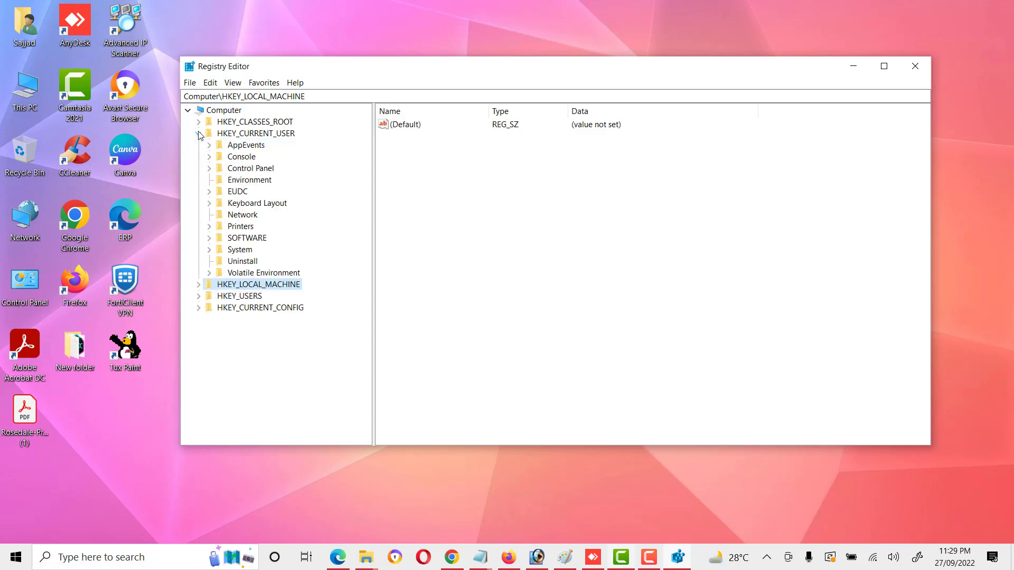
{"action": "left_click", "coordinate": [209, 238]}
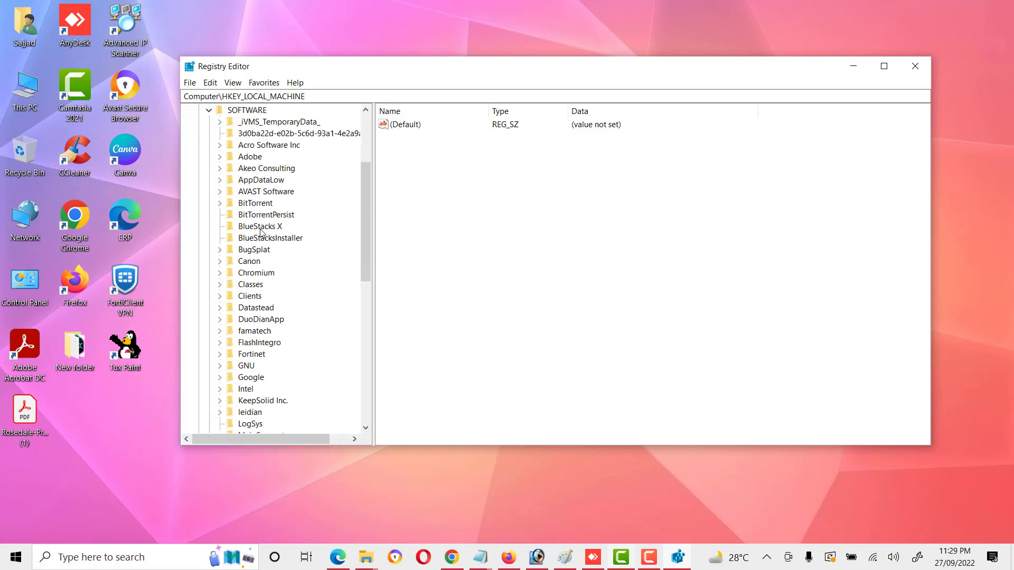
{"action": "scroll", "coordinate": [260, 233], "scroll_direction": "down", "scroll_amount": 8}
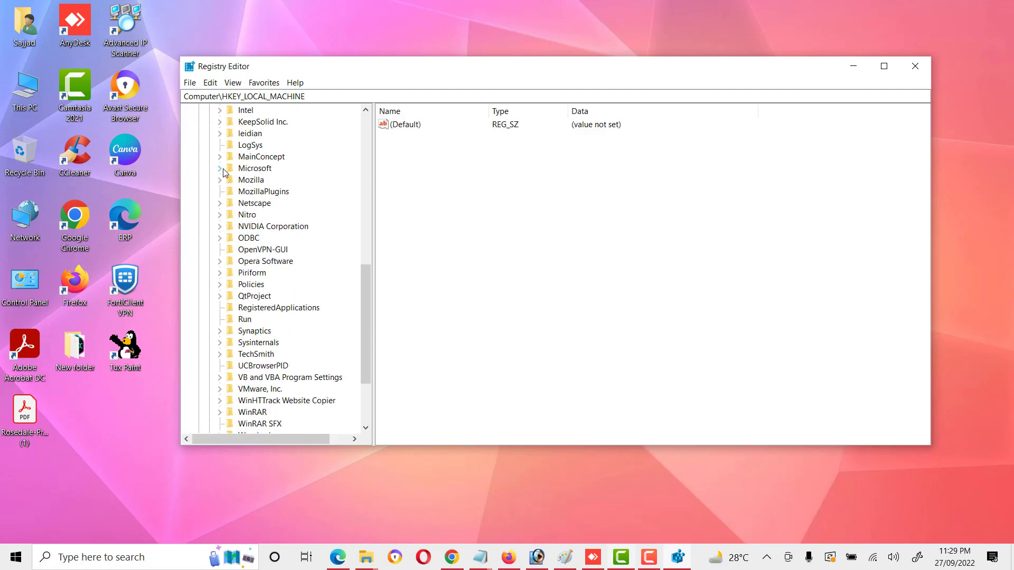
{"action": "left_click", "coordinate": [219, 168]}
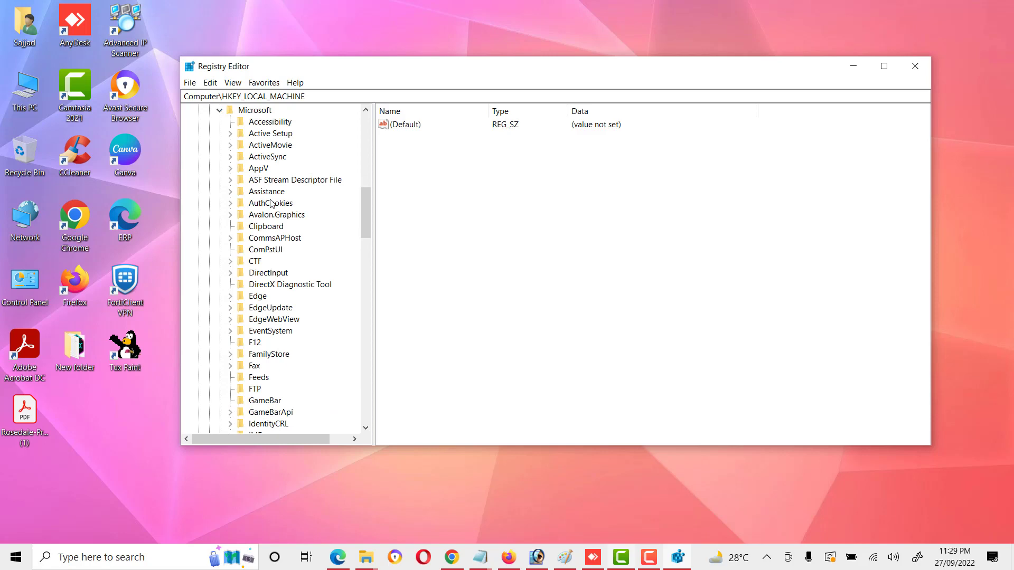
Expand Windows > CurrentVersion > Policies and select the Explorer key
{"action": "scroll", "coordinate": [277, 212], "scroll_direction": "down", "scroll_amount": 13}
{"action": "scroll", "coordinate": [280, 217], "scroll_direction": "down", "scroll_amount": 12}
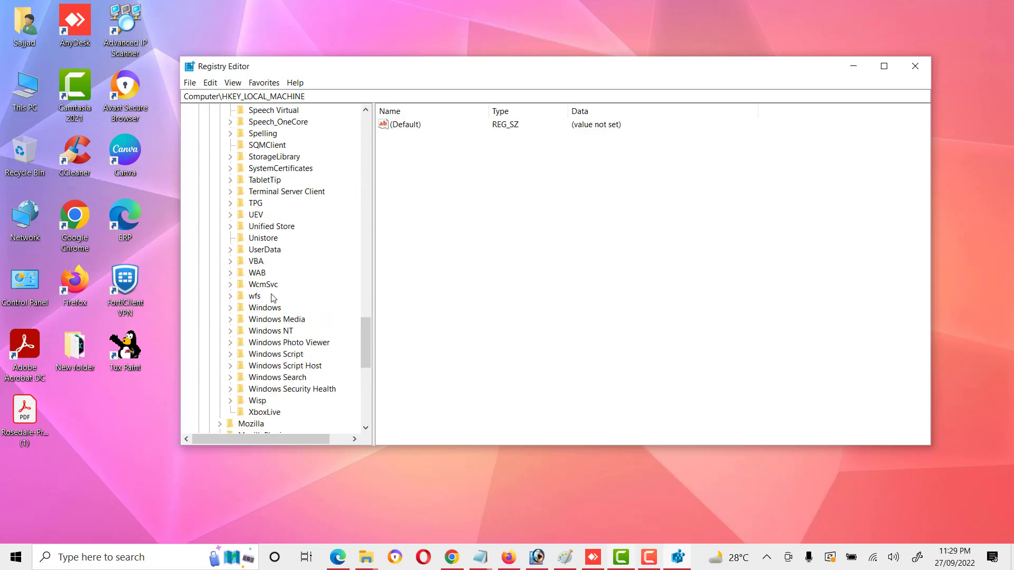
{"action": "left_click", "coordinate": [230, 307]}
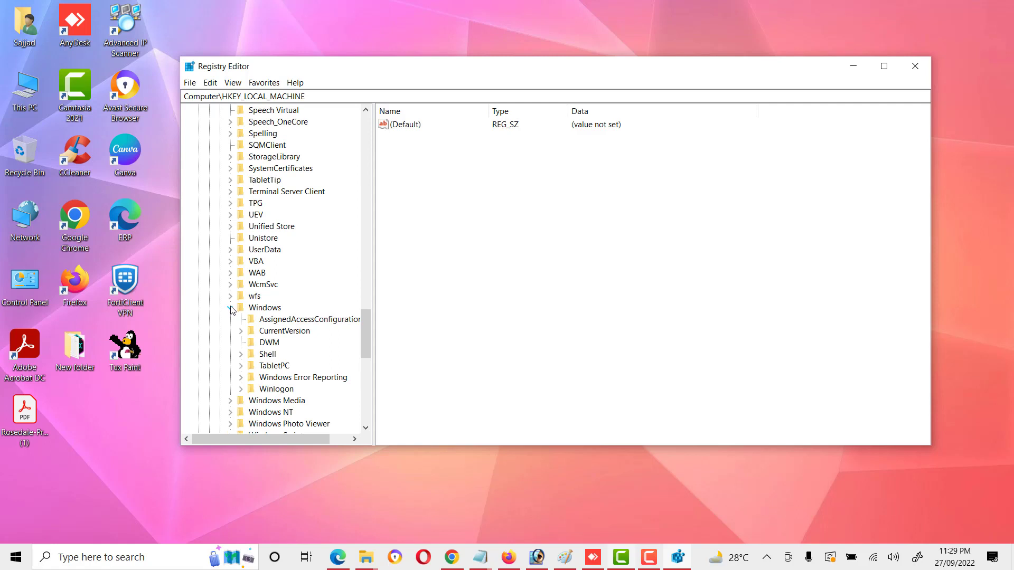
{"action": "left_click", "coordinate": [284, 334]}
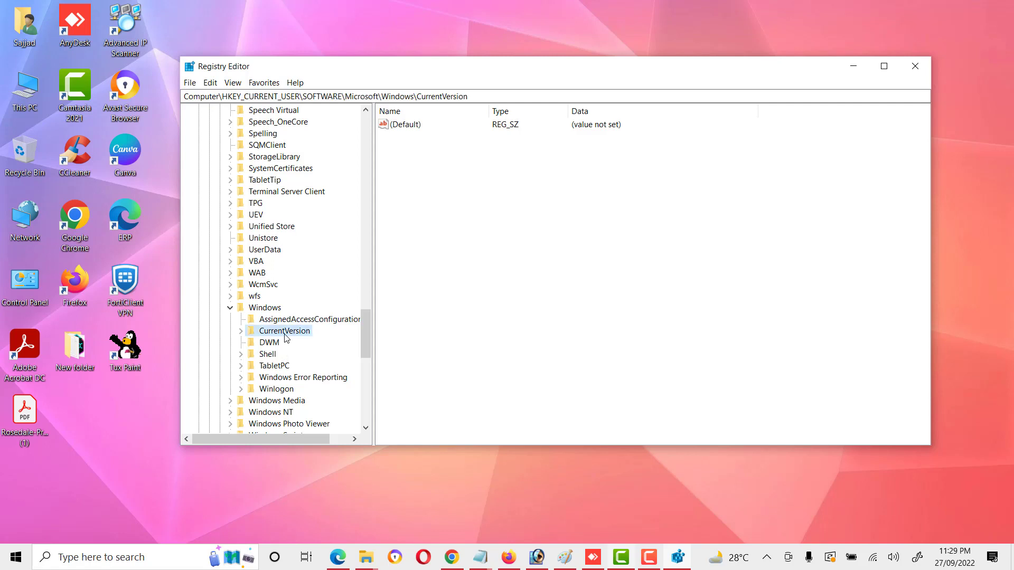
{"action": "left_click", "coordinate": [240, 331]}
{"action": "scroll", "coordinate": [294, 277], "scroll_direction": "down", "scroll_amount": 4}
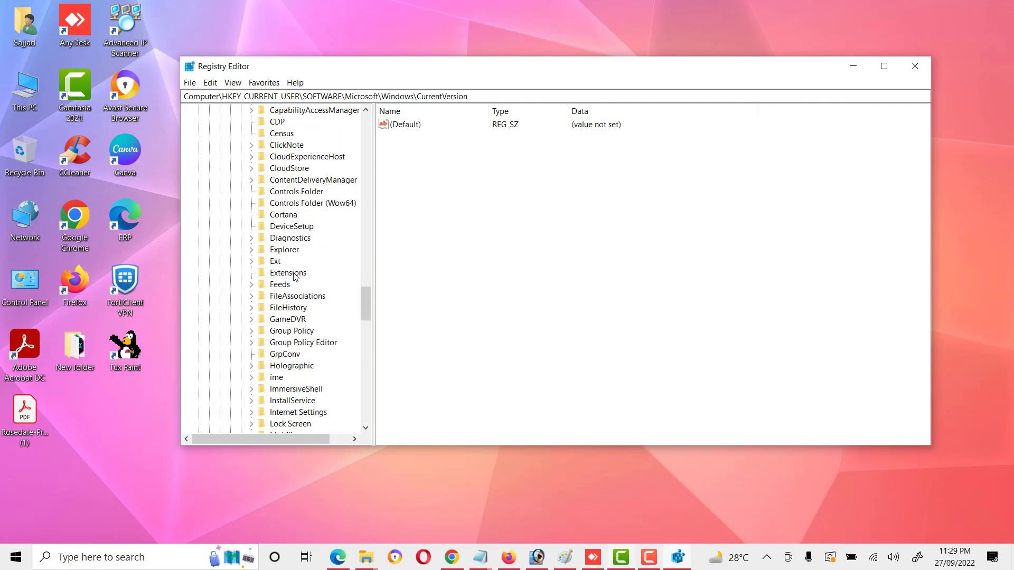
{"action": "scroll", "coordinate": [294, 277], "scroll_direction": "down", "scroll_amount": 5}
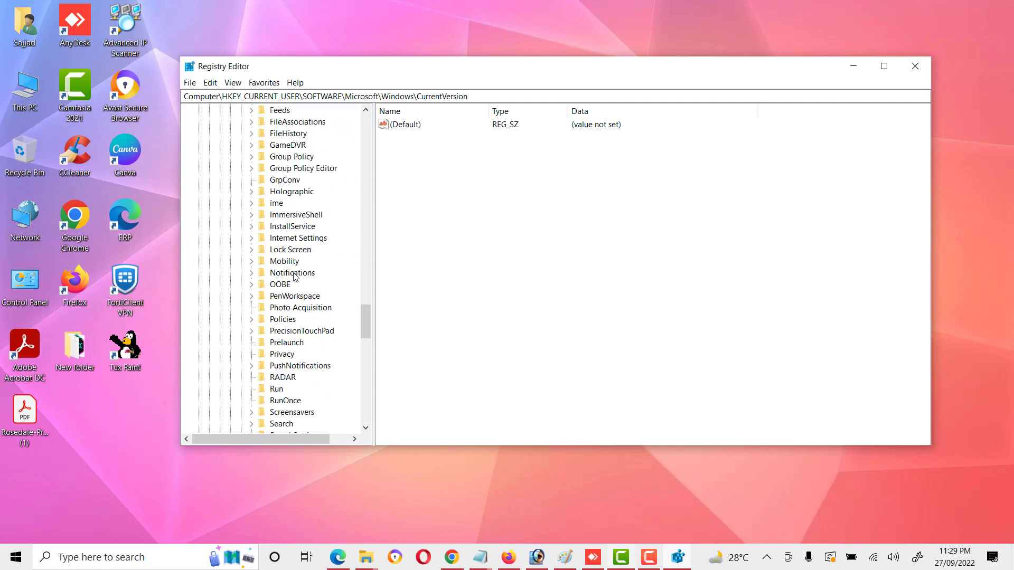
{"action": "double_click", "coordinate": [287, 318]}
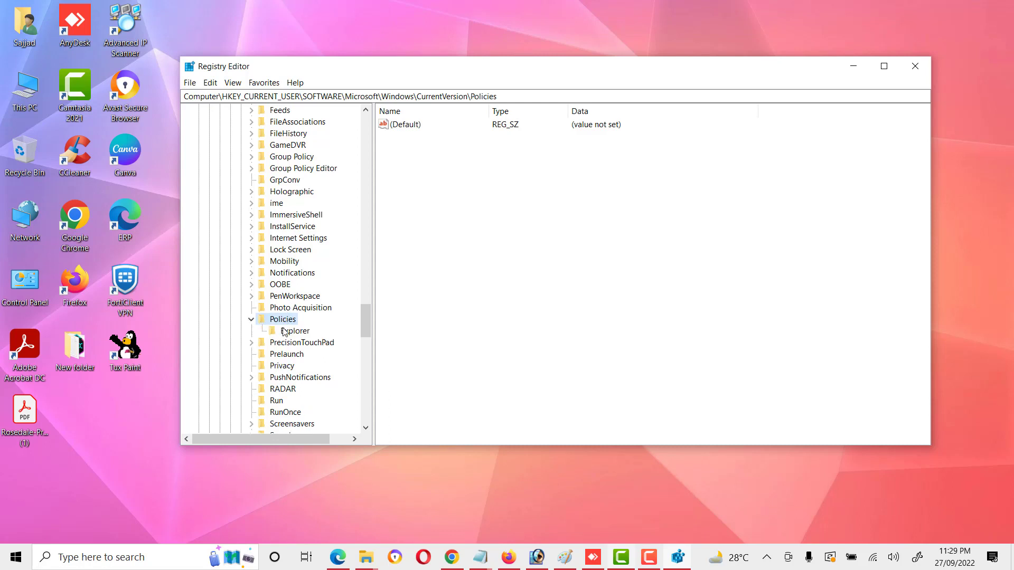
{"action": "left_click", "coordinate": [285, 332]}
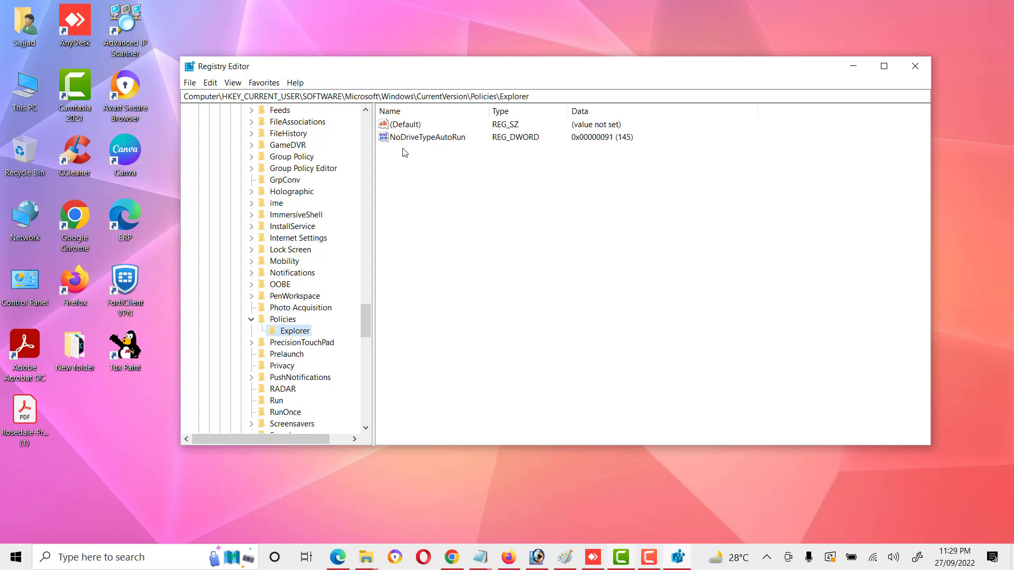
Create a new 32-bit DWORD value named NoSecurityTab in the Explorer key
{"action": "right_click", "coordinate": [448, 173]}
{"action": "mouse_move", "coordinate": [461, 184]}
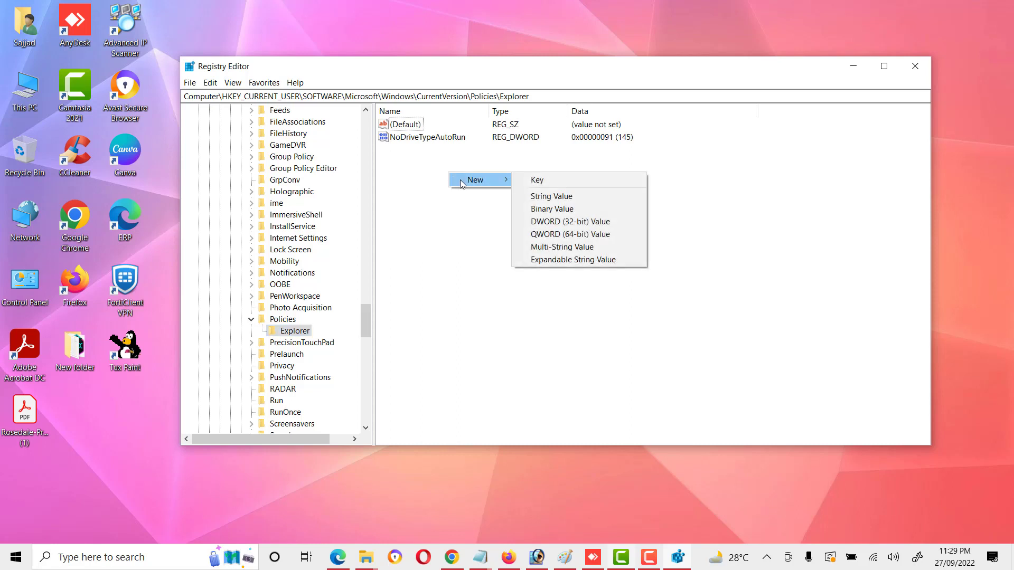
{"action": "left_click", "coordinate": [556, 222]}
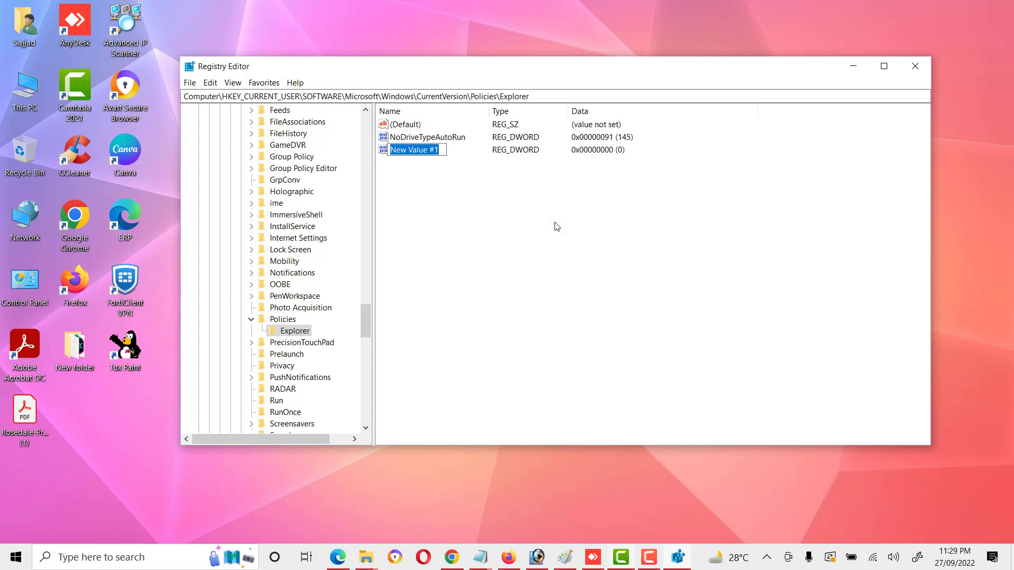
{"action": "type", "text": "No"}
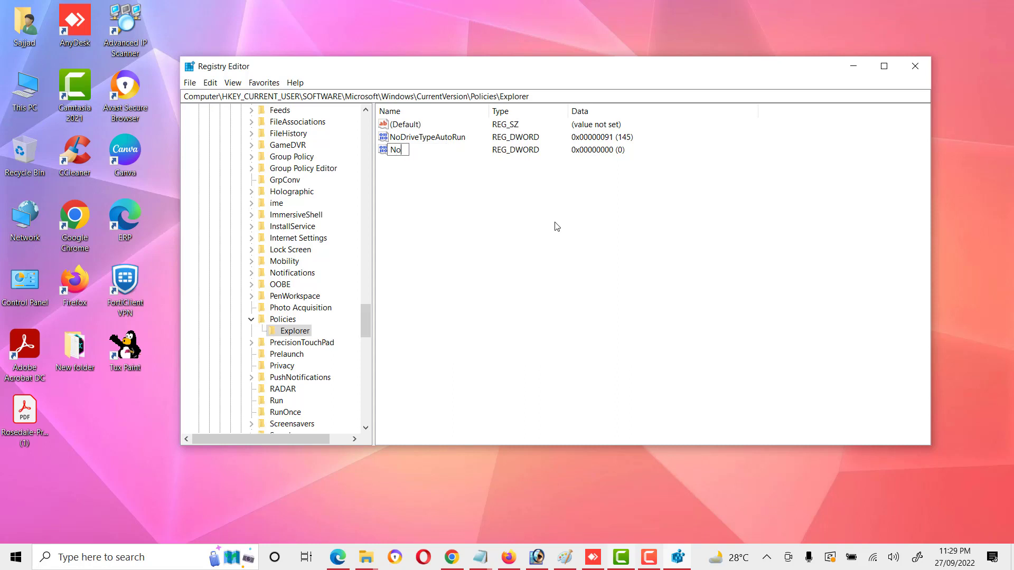
{"action": "type", "text": "SecurityTab"}
{"action": "key", "text": "Return"}
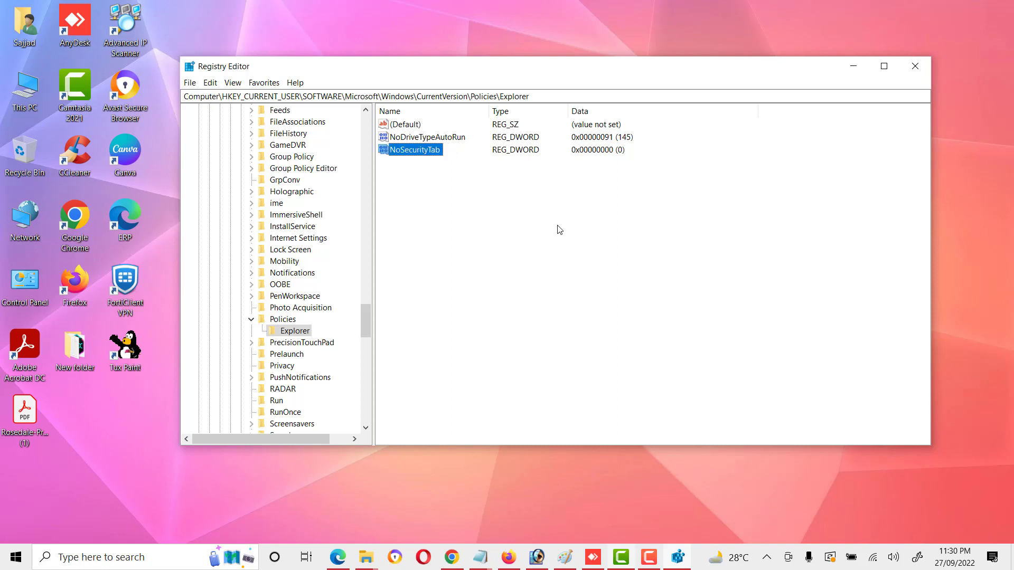
Set NoSecurityTab's value data to 1, then collapse HKEY_CURRENT_USER
{"action": "double_click", "coordinate": [415, 151]}
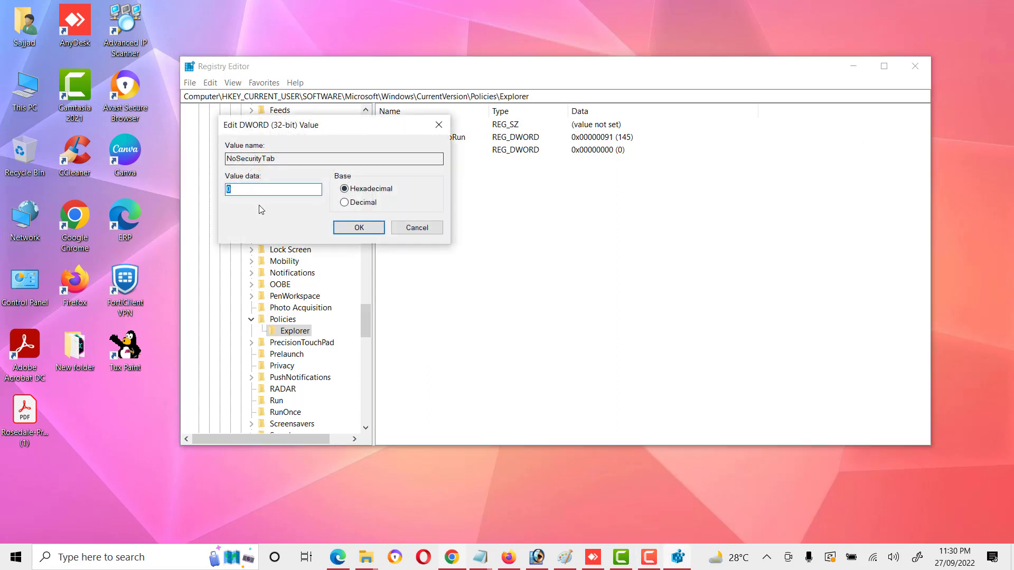
{"action": "type", "text": "1"}
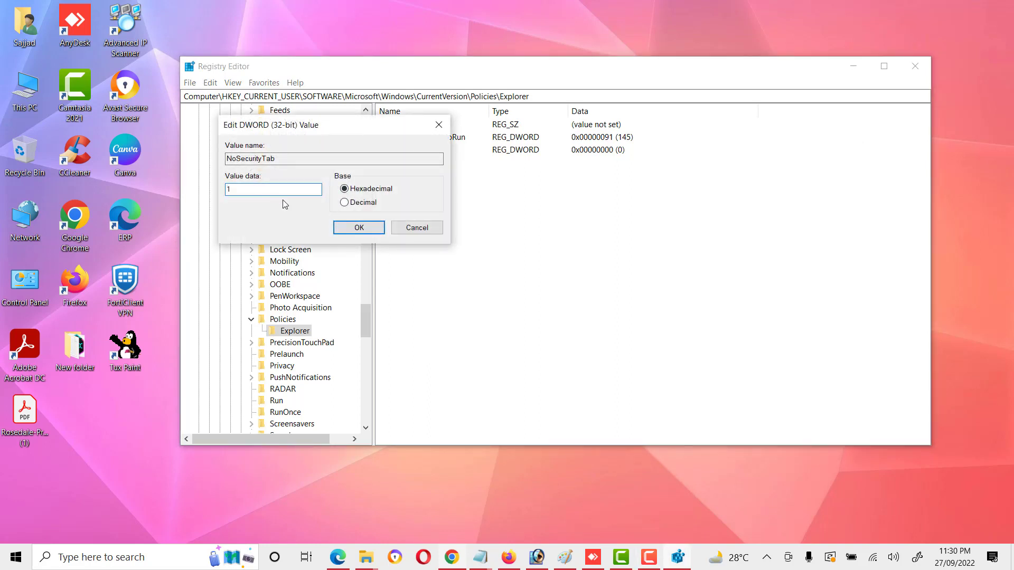
{"action": "left_click", "coordinate": [358, 227]}
{"action": "left_click_drag", "start_coordinate": [537, 74], "coordinate": [543, 98]}
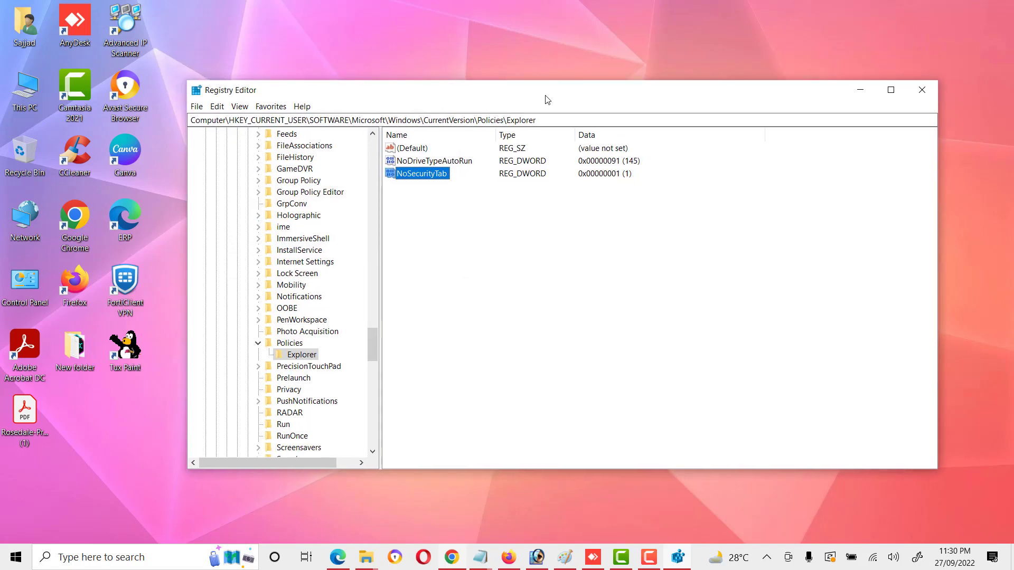
{"action": "left_click_drag", "start_coordinate": [372, 344], "coordinate": [372, 153]}
{"action": "left_click", "coordinate": [205, 157]}
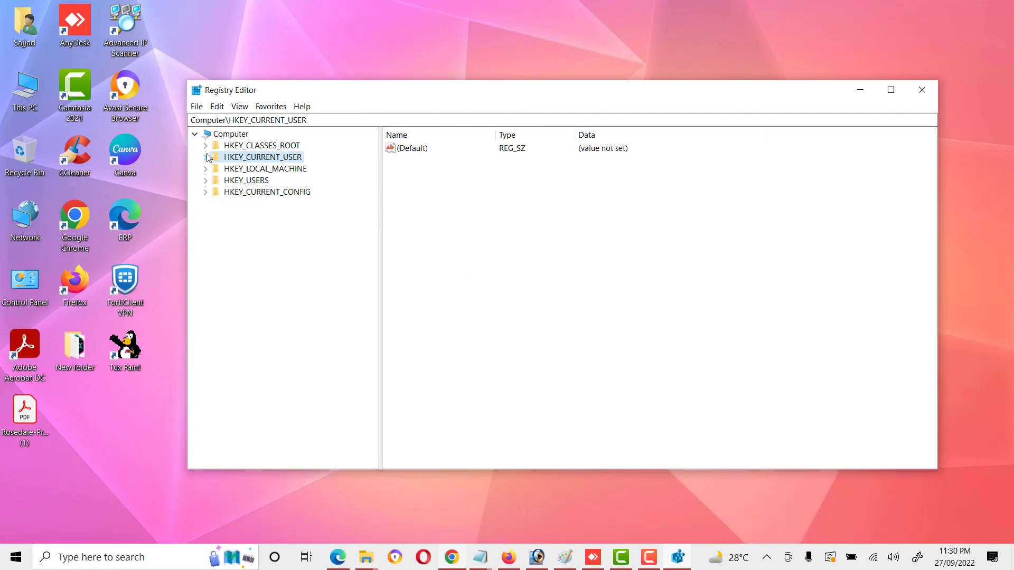
Close Registry Editor and open New folder's Properties dialog
{"action": "left_click", "coordinate": [921, 90]}
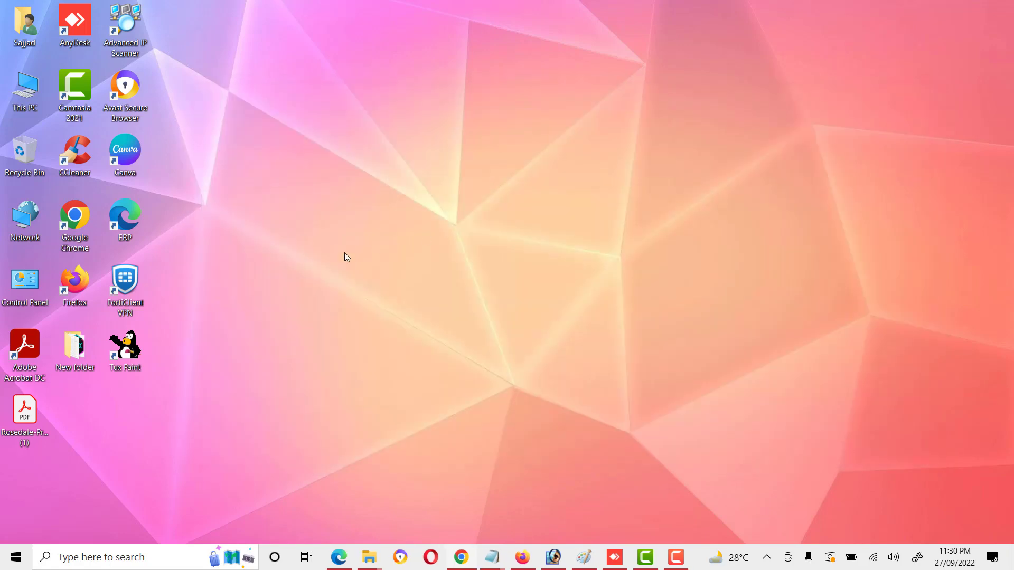
{"action": "right_click", "coordinate": [80, 351]}
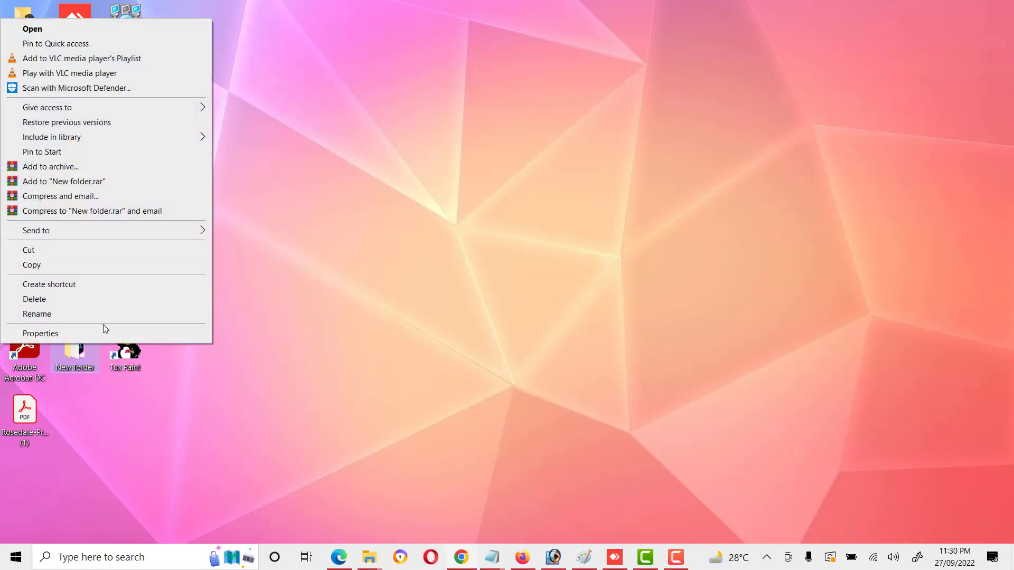
{"action": "left_click", "coordinate": [96, 335]}
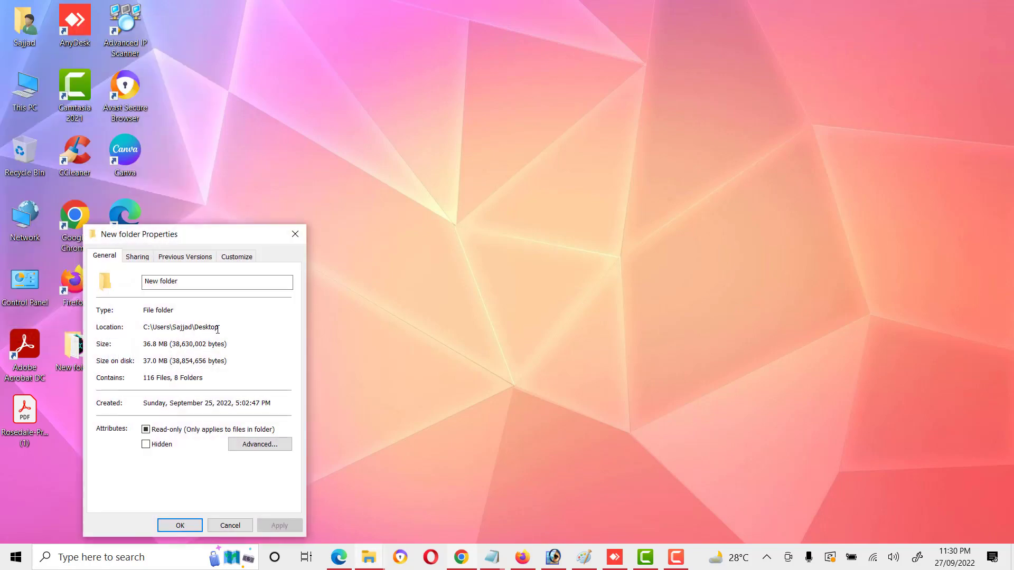
{"action": "left_click_drag", "start_coordinate": [215, 233], "coordinate": [431, 73]}
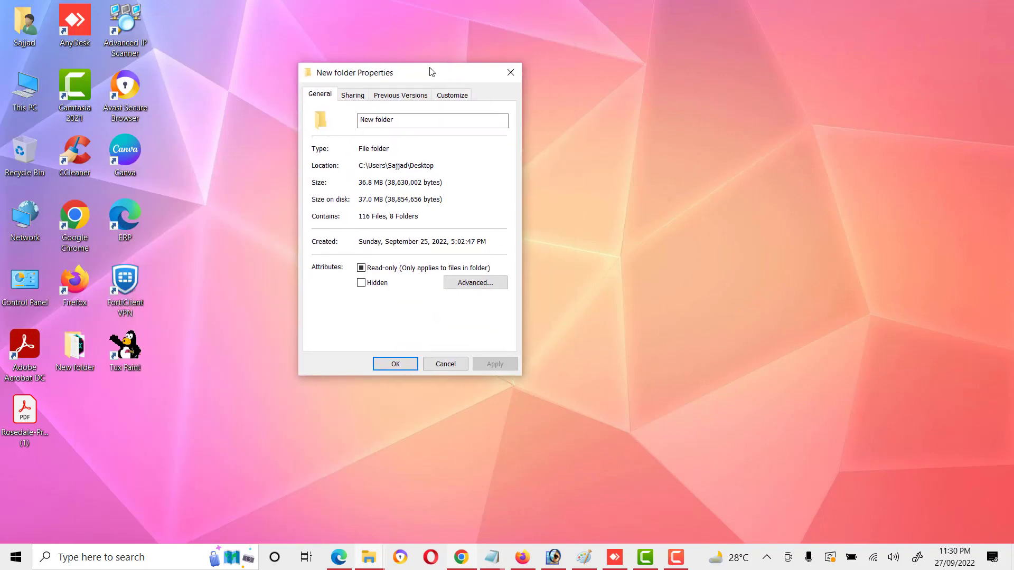
Cycle through General, Sharing, Previous Versions and Customize tabs confirming no Security tab, then click OK
{"action": "left_click", "coordinate": [352, 96]}
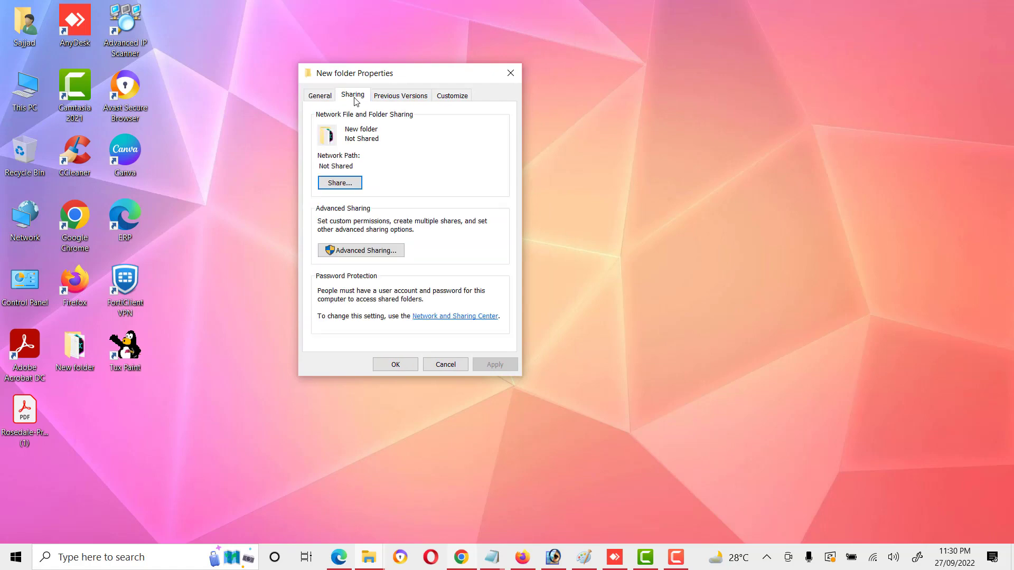
{"action": "left_click", "coordinate": [401, 96]}
{"action": "left_click", "coordinate": [442, 98]}
{"action": "left_click", "coordinate": [400, 97]}
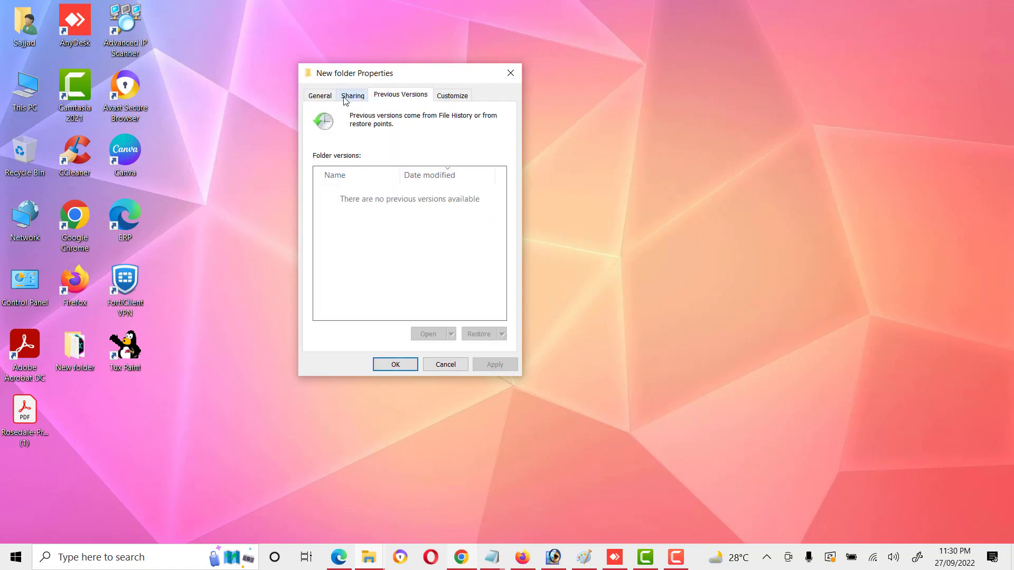
{"action": "left_click", "coordinate": [352, 97]}
{"action": "left_click", "coordinate": [320, 98]}
{"action": "left_click", "coordinate": [353, 97]}
{"action": "left_click", "coordinate": [401, 96]}
{"action": "left_click", "coordinate": [352, 97]}
{"action": "left_click", "coordinate": [327, 98]}
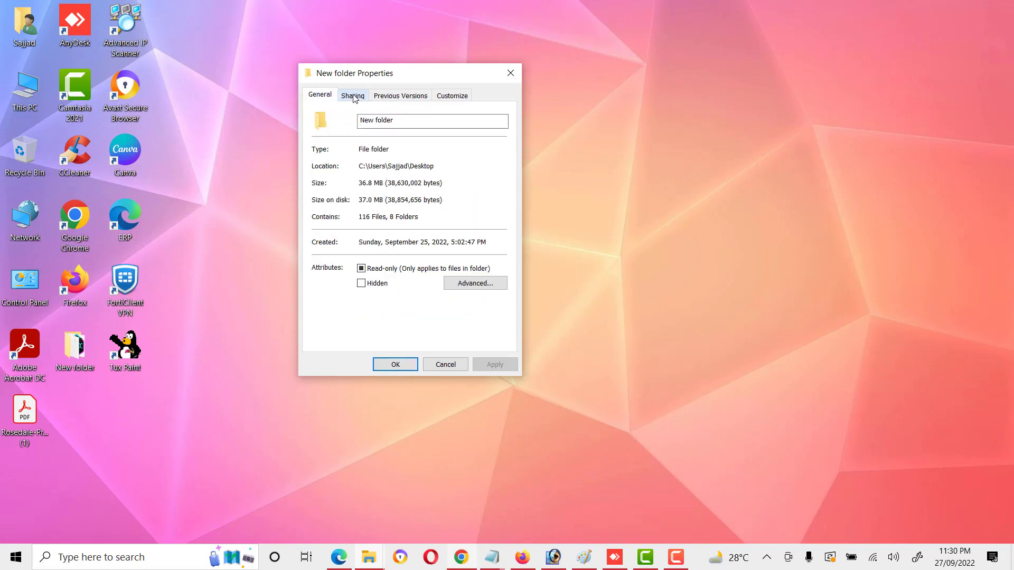
{"action": "left_click", "coordinate": [353, 97]}
{"action": "left_click", "coordinate": [385, 98]}
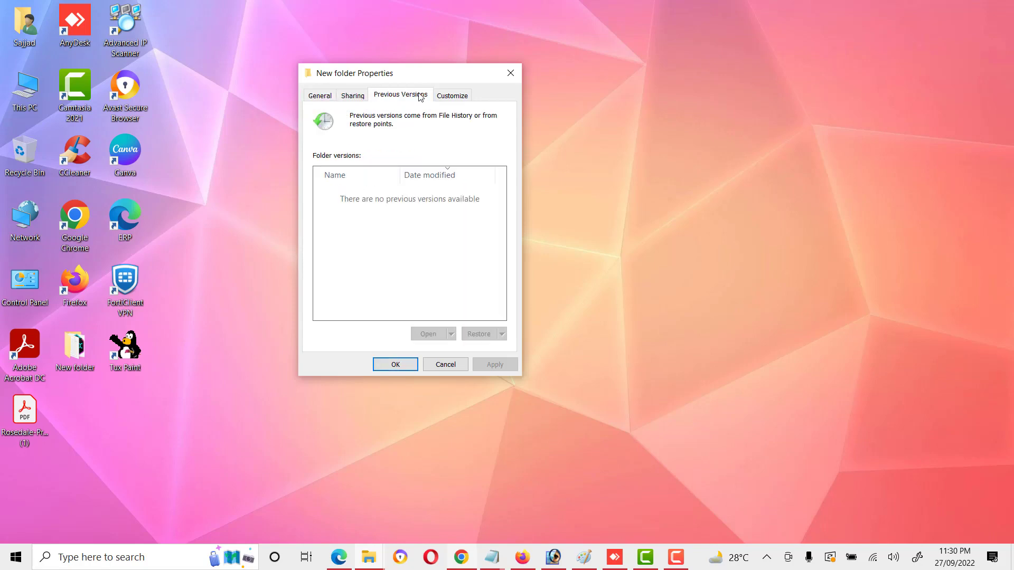
{"action": "left_click", "coordinate": [452, 96]}
{"action": "left_click", "coordinate": [400, 96]}
{"action": "left_click", "coordinate": [353, 97]}
{"action": "left_click", "coordinate": [322, 99]}
{"action": "left_click", "coordinate": [353, 96]}
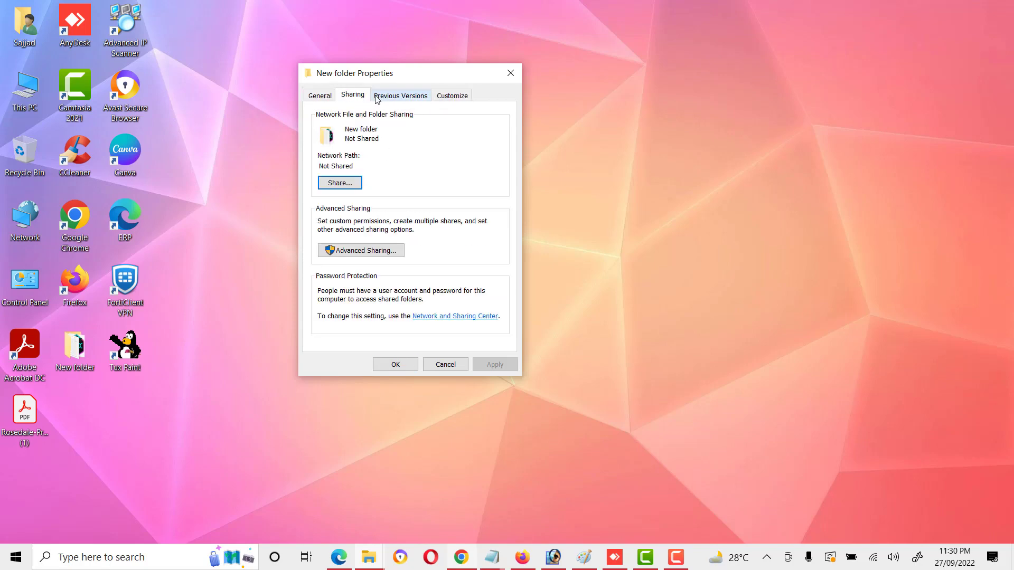
{"action": "left_click", "coordinate": [401, 96]}
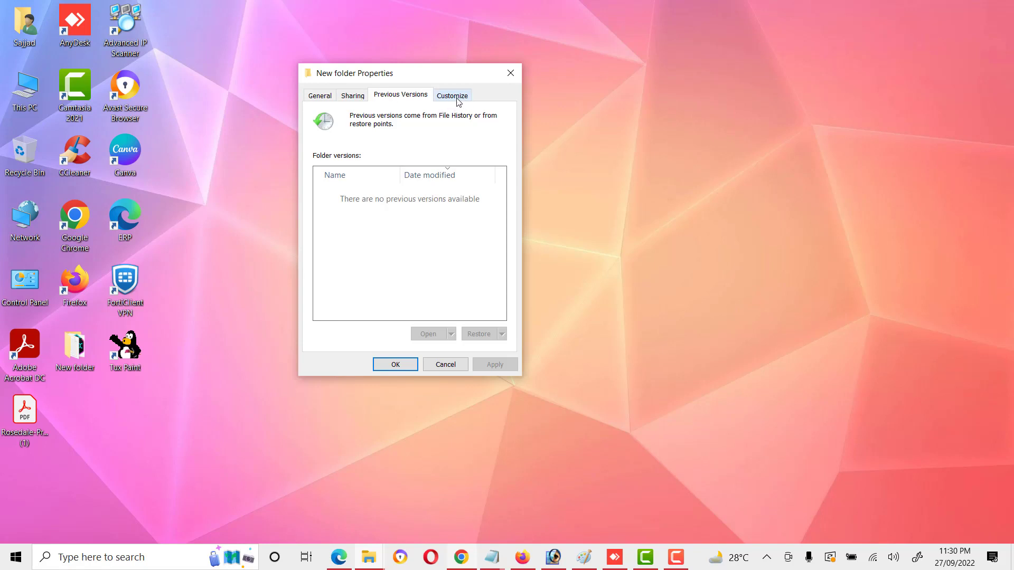
{"action": "left_click", "coordinate": [457, 100]}
{"action": "left_click", "coordinate": [401, 96]}
{"action": "left_click", "coordinate": [357, 100]}
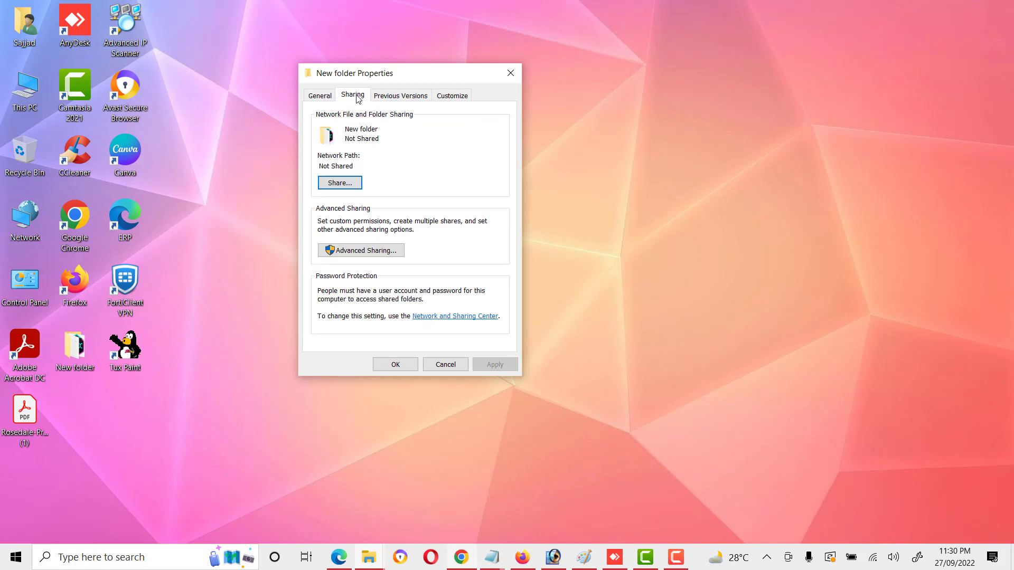
{"action": "left_click", "coordinate": [324, 98]}
{"action": "left_click", "coordinate": [366, 100]}
{"action": "left_click", "coordinate": [390, 99]}
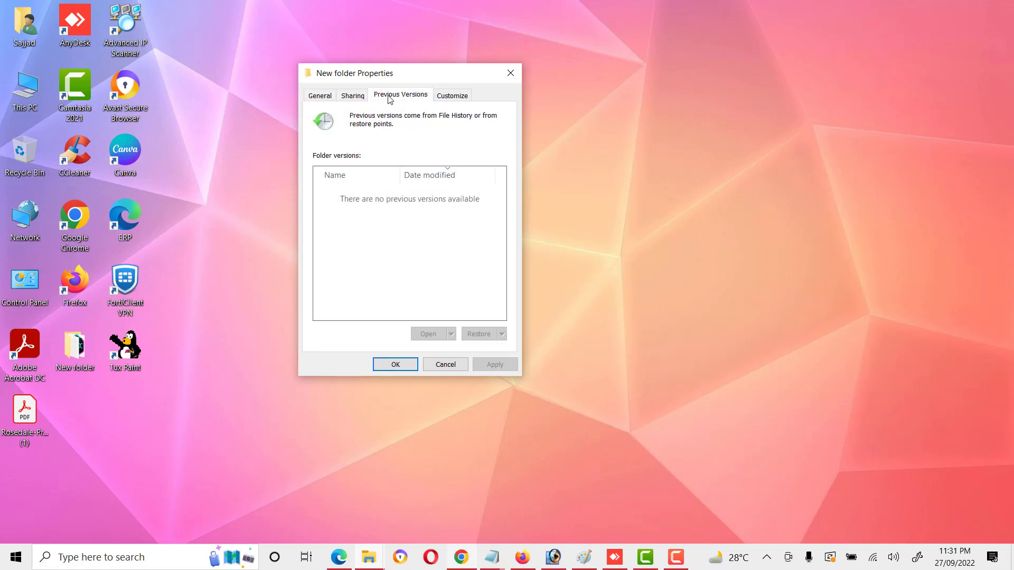
{"action": "left_click", "coordinate": [395, 365]}
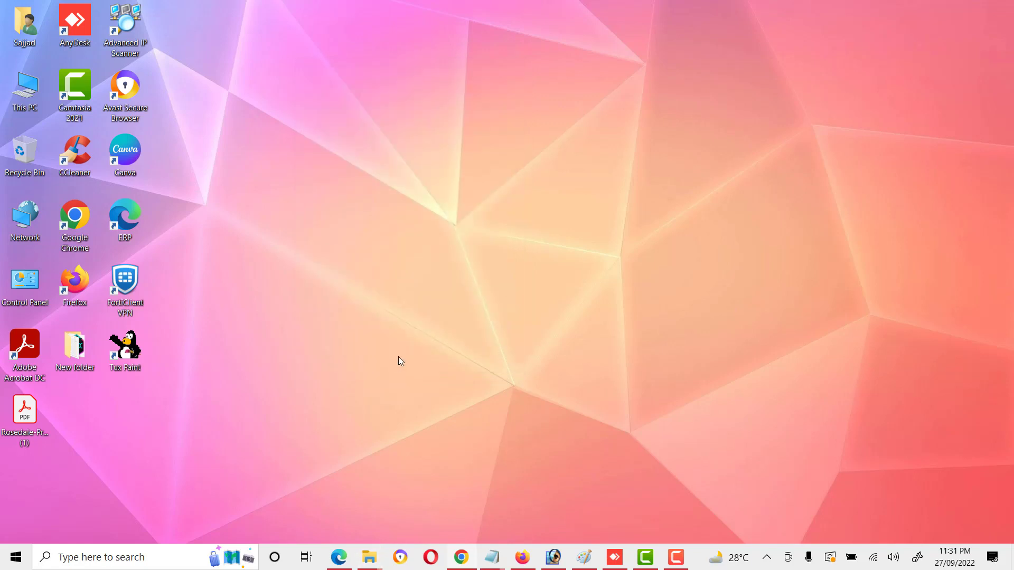
Search Windows for 'regi' and launch the Registry Editor best match
{"action": "left_click", "coordinate": [135, 554]}
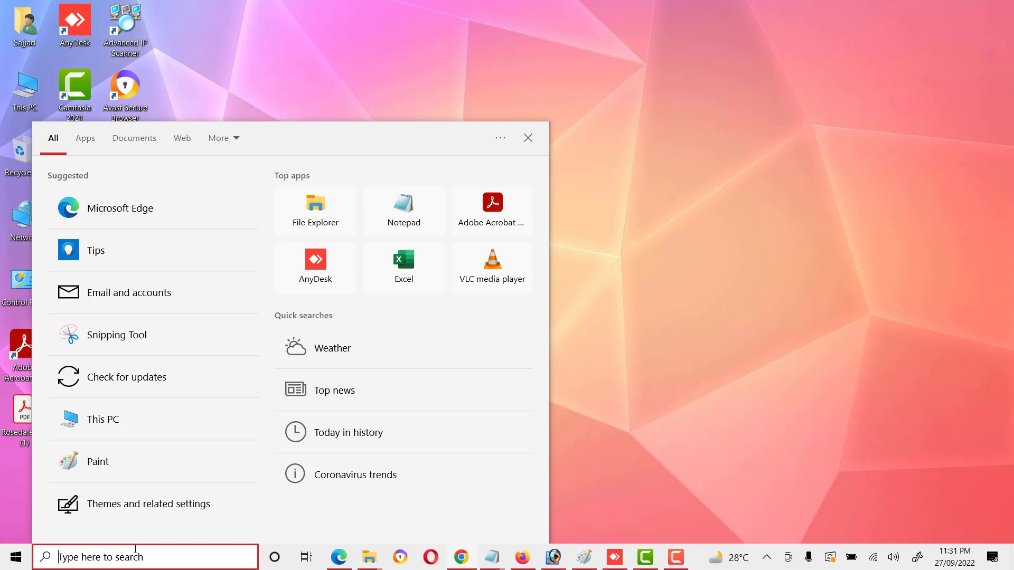
{"action": "type", "text": "regi"}
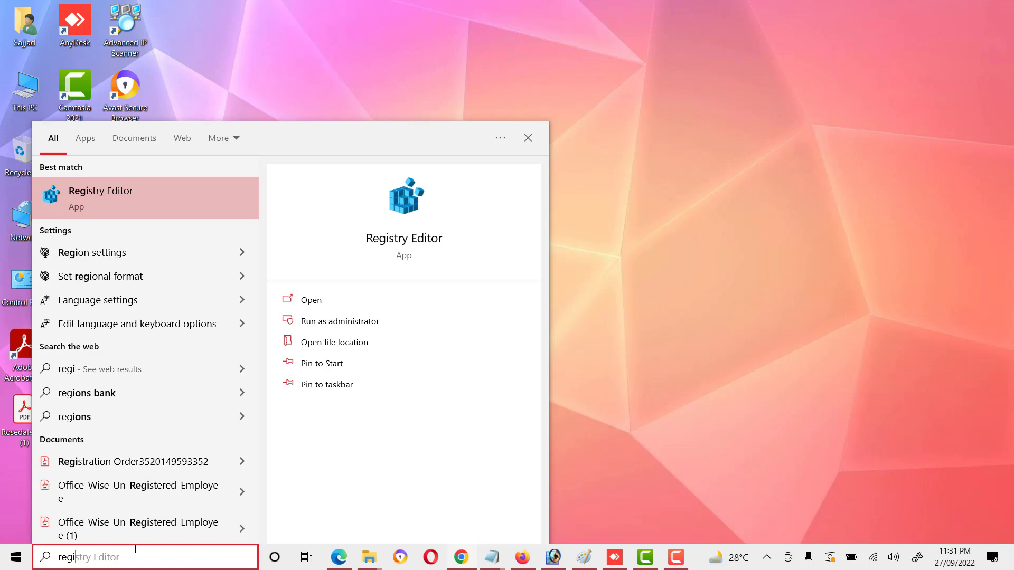
{"action": "key", "text": "Return"}
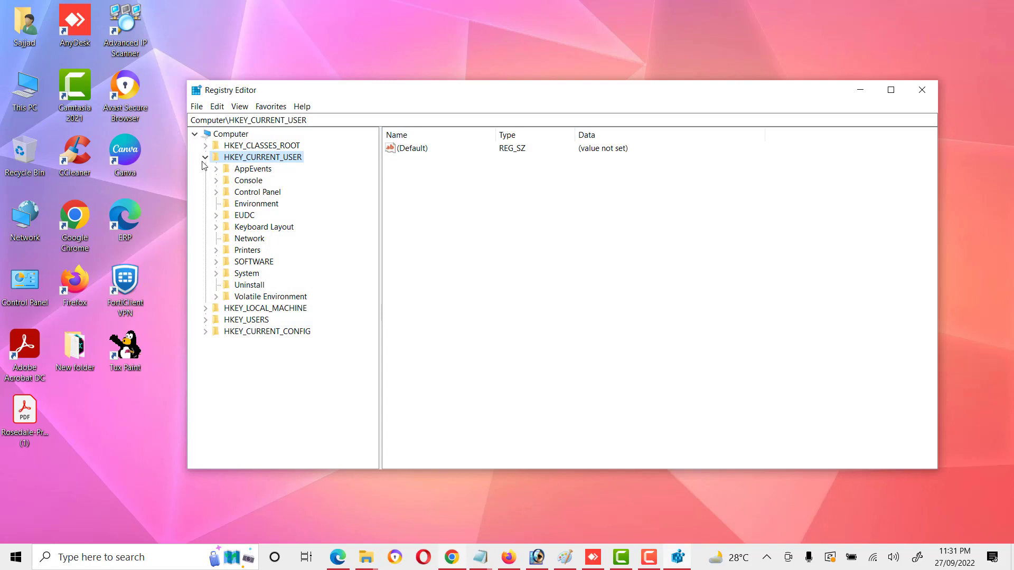
Expand HKEY_CURRENT_USER > SOFTWARE > Microsoft in the registry tree
{"action": "left_click", "coordinate": [205, 157]}
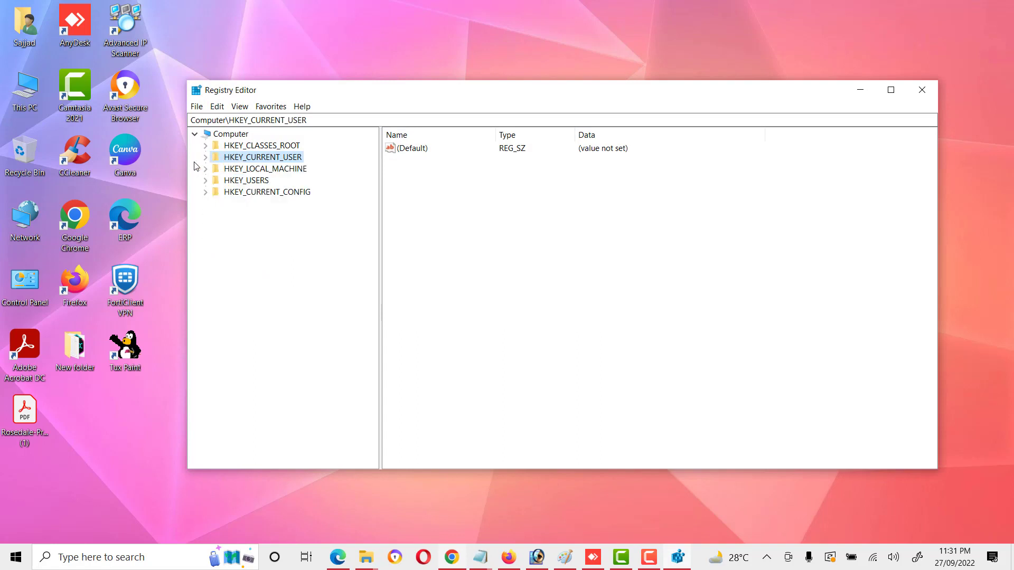
{"action": "left_click", "coordinate": [205, 157]}
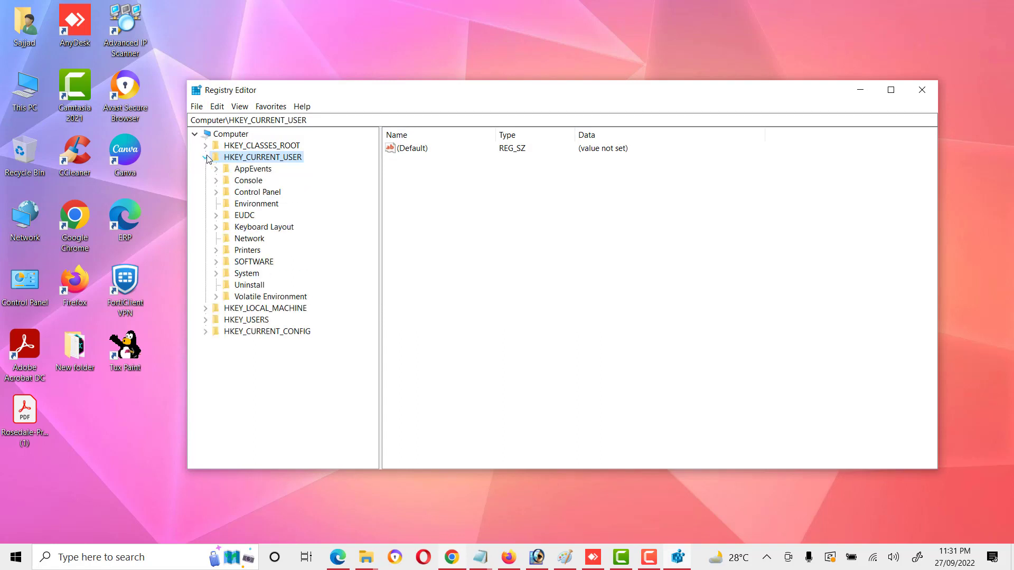
{"action": "left_click", "coordinate": [216, 261]}
{"action": "scroll", "coordinate": [243, 254], "scroll_direction": "down", "scroll_amount": 6}
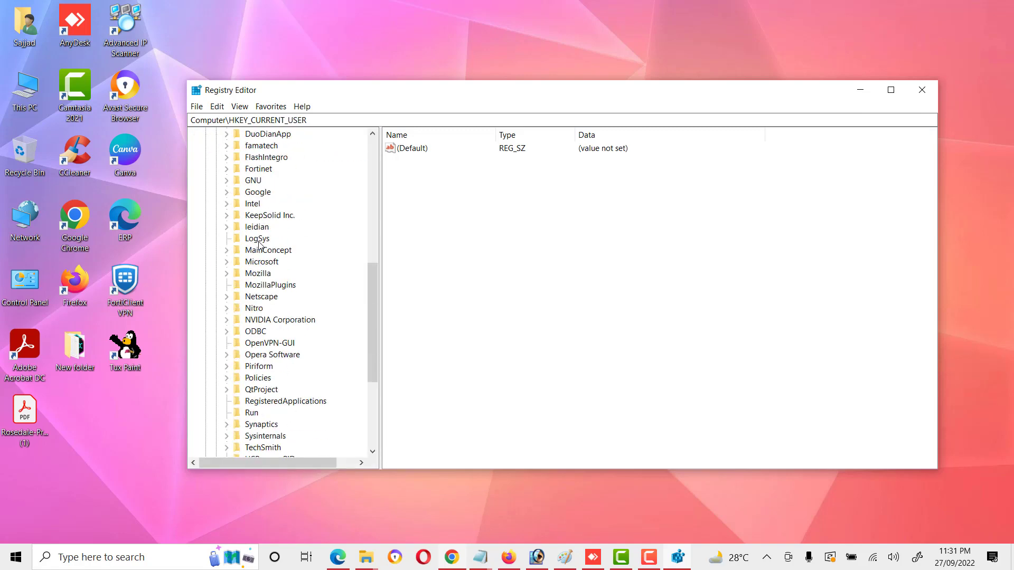
{"action": "scroll", "coordinate": [259, 244], "scroll_direction": "down", "scroll_amount": 2}
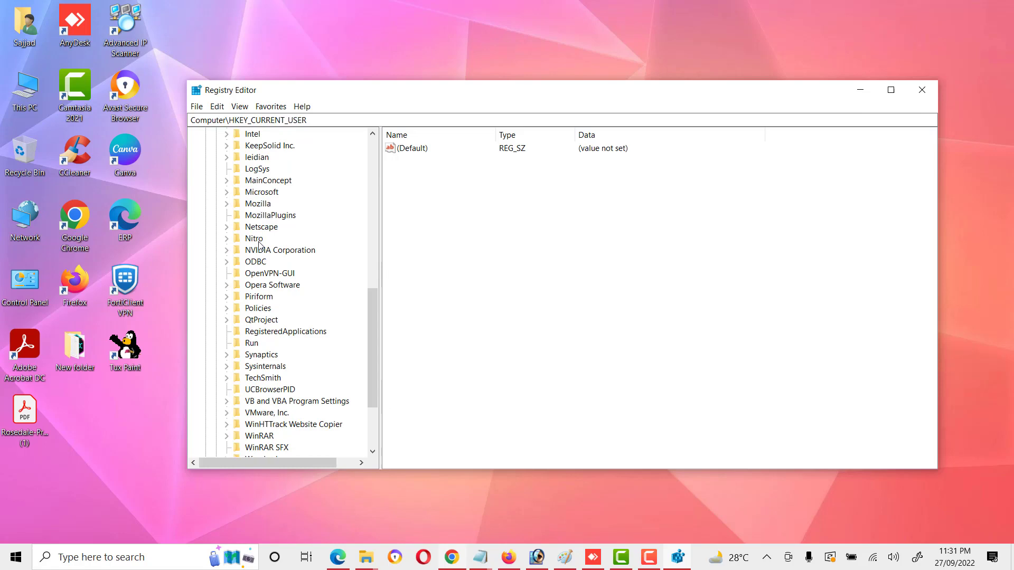
{"action": "left_click", "coordinate": [227, 193]}
Expand Windows > CurrentVersion > Policies and select Explorer to show NoSecurityTab
{"action": "scroll", "coordinate": [261, 222], "scroll_direction": "down", "scroll_amount": 5}
{"action": "scroll", "coordinate": [264, 226], "scroll_direction": "down", "scroll_amount": 3}
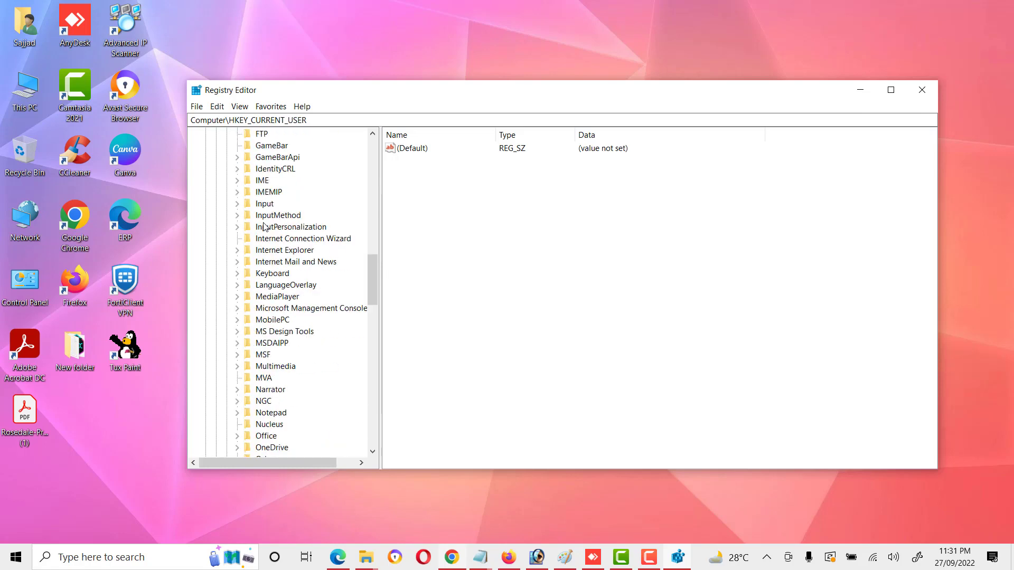
{"action": "scroll", "coordinate": [264, 226], "scroll_direction": "down", "scroll_amount": 8}
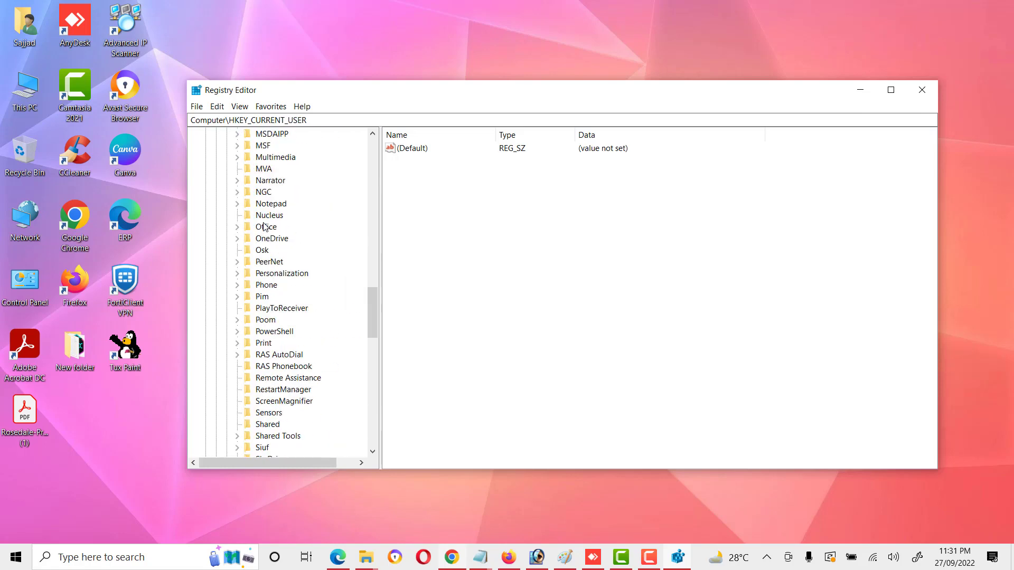
{"action": "scroll", "coordinate": [264, 226], "scroll_direction": "down", "scroll_amount": 10}
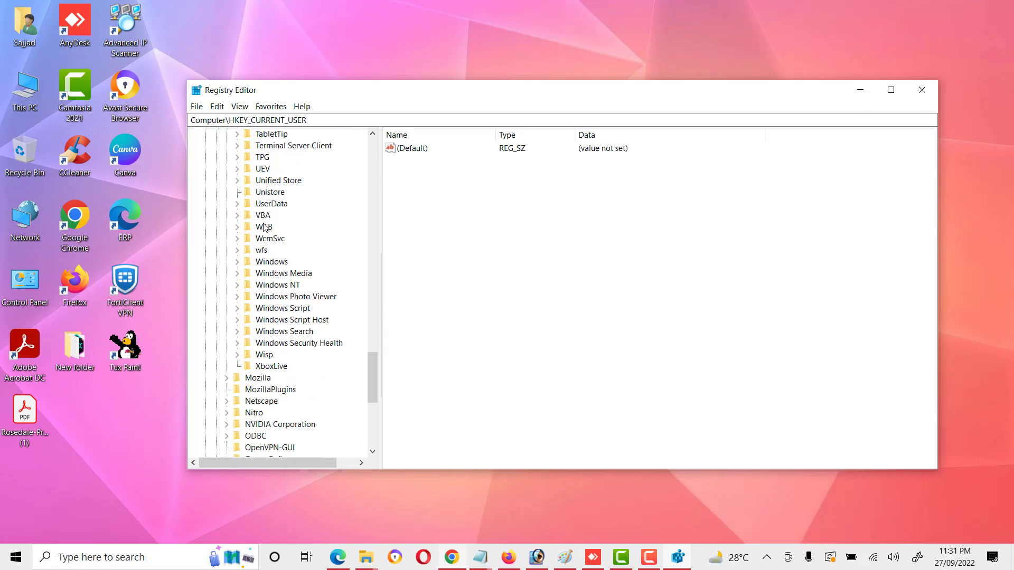
{"action": "left_click", "coordinate": [237, 263]}
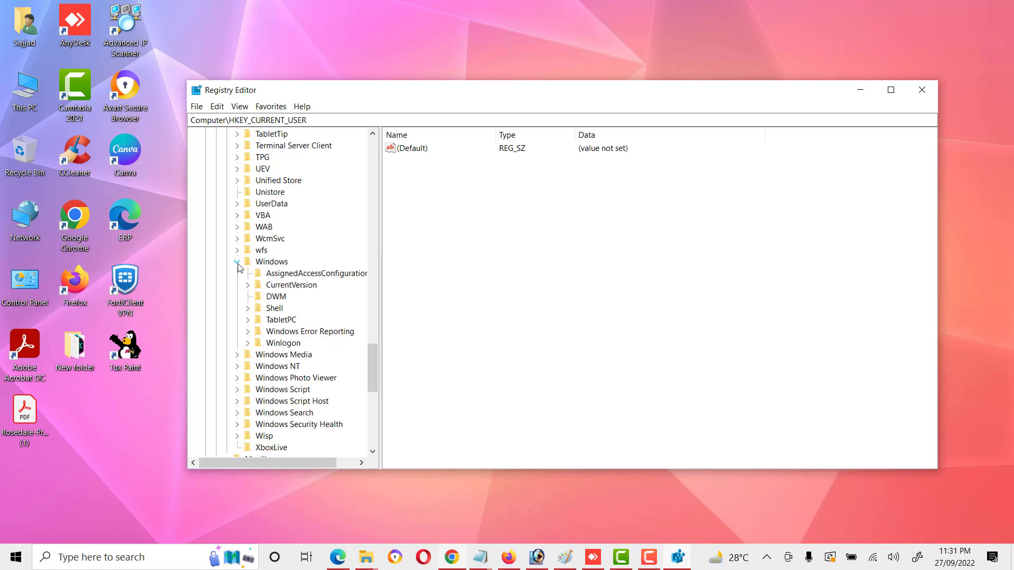
{"action": "left_click", "coordinate": [248, 285]}
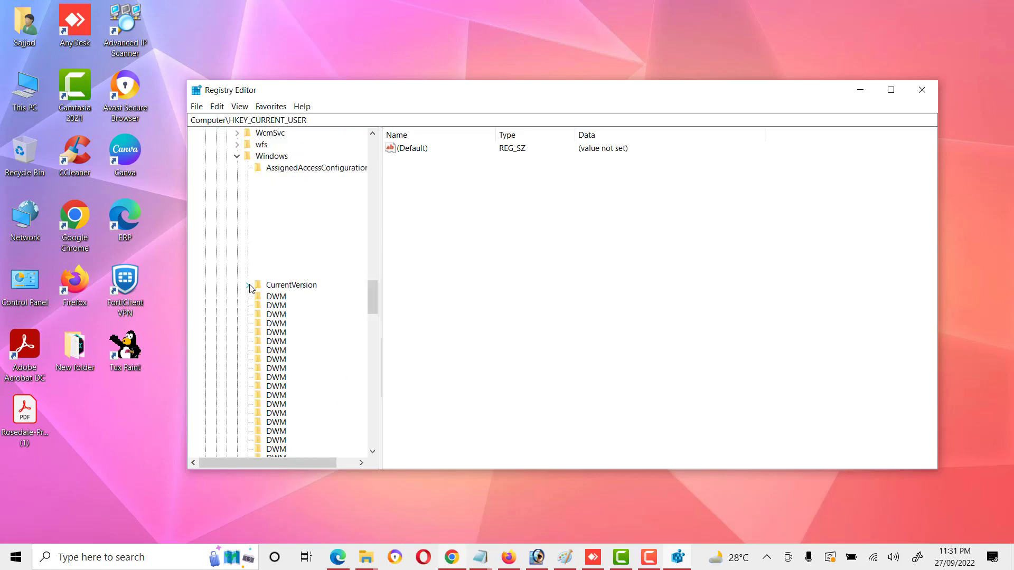
{"action": "scroll", "coordinate": [284, 244], "scroll_direction": "down", "scroll_amount": 6}
{"action": "scroll", "coordinate": [284, 244], "scroll_direction": "down", "scroll_amount": 10}
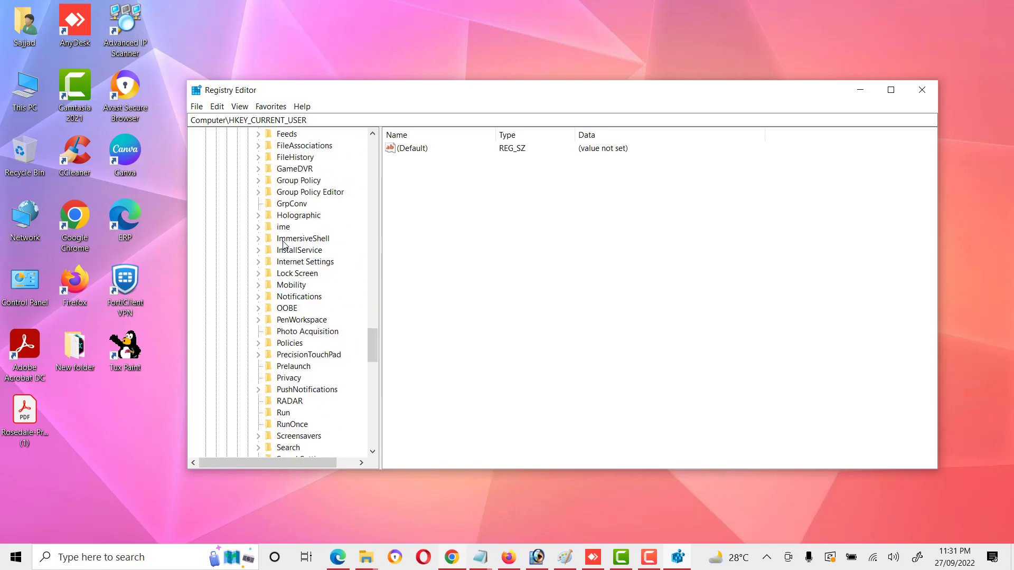
{"action": "scroll", "coordinate": [284, 244], "scroll_direction": "down", "scroll_amount": 4}
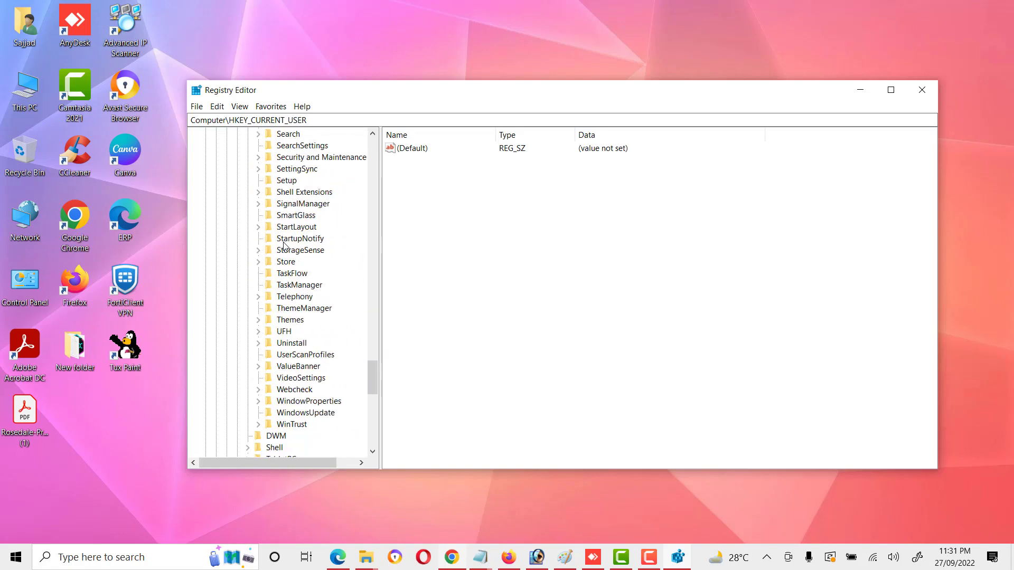
{"action": "scroll", "coordinate": [283, 244], "scroll_direction": "up", "scroll_amount": 2}
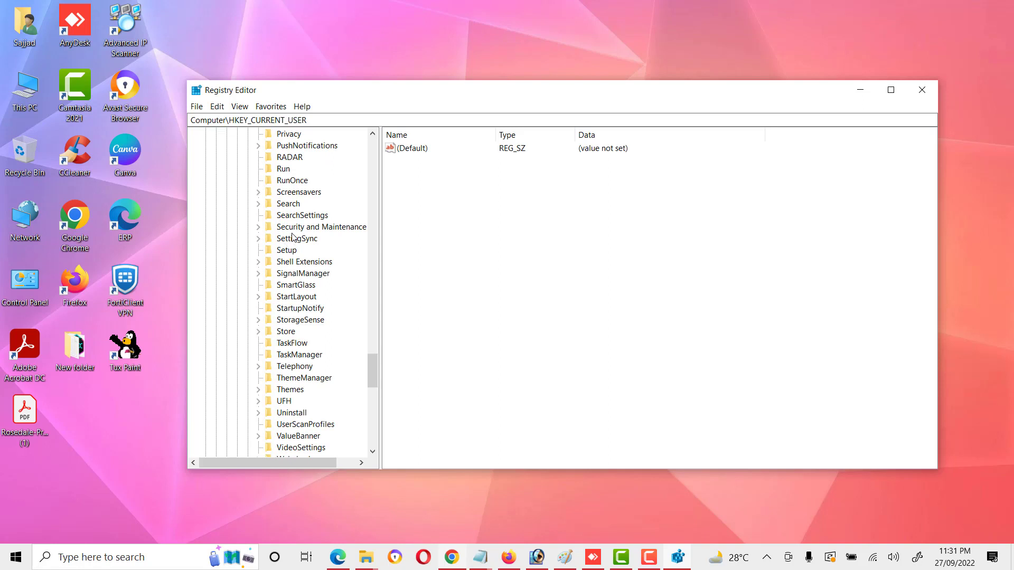
{"action": "scroll", "coordinate": [294, 236], "scroll_direction": "up", "scroll_amount": 1}
{"action": "scroll", "coordinate": [294, 224], "scroll_direction": "up", "scroll_amount": 1}
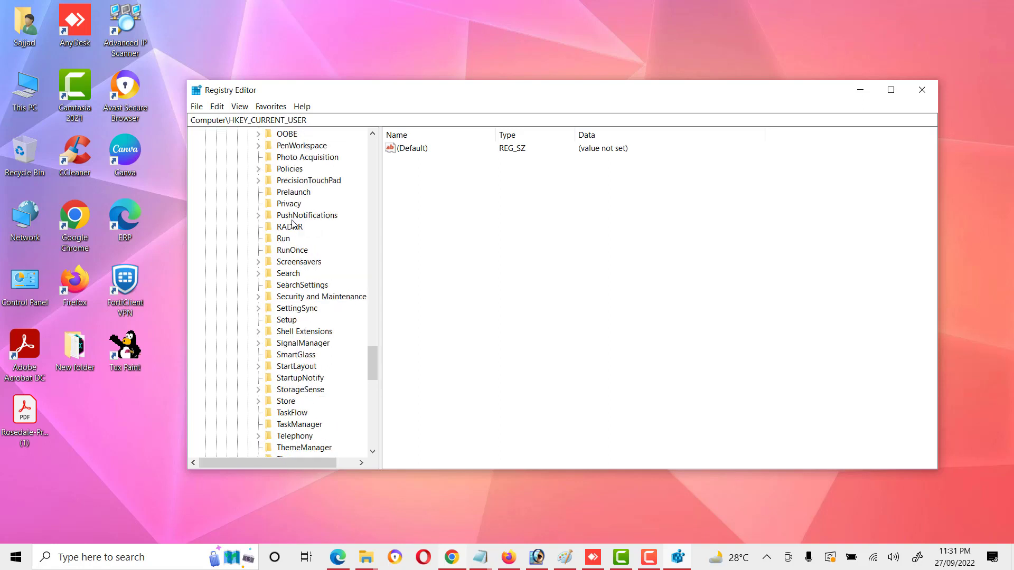
{"action": "left_click", "coordinate": [259, 169]}
{"action": "left_click", "coordinate": [289, 183]}
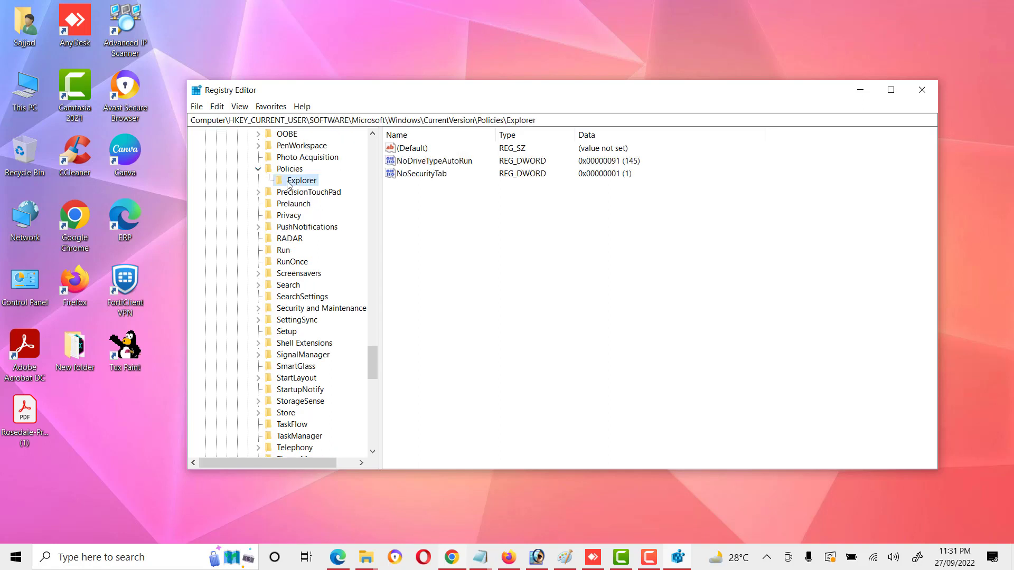
Delete the NoSecurityTab value, confirm with Yes, and close Registry Editor
{"action": "left_click", "coordinate": [425, 176]}
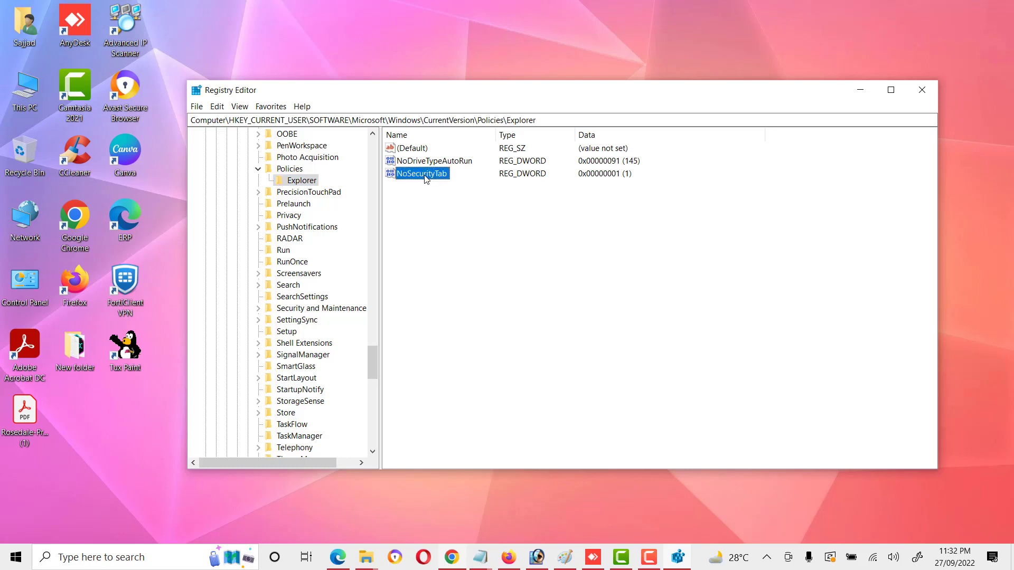
{"action": "right_click", "coordinate": [425, 177]}
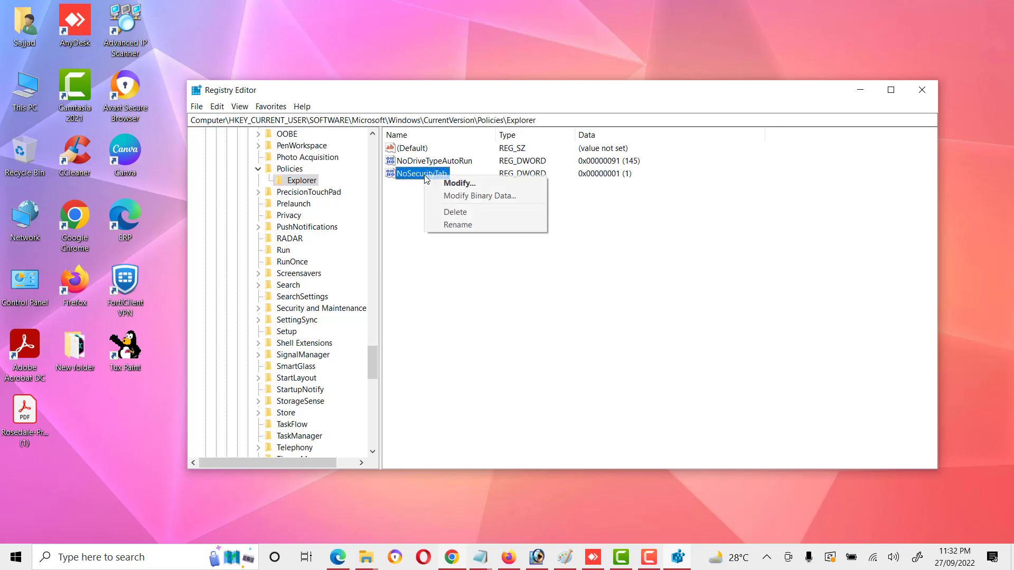
{"action": "left_click", "coordinate": [455, 213]}
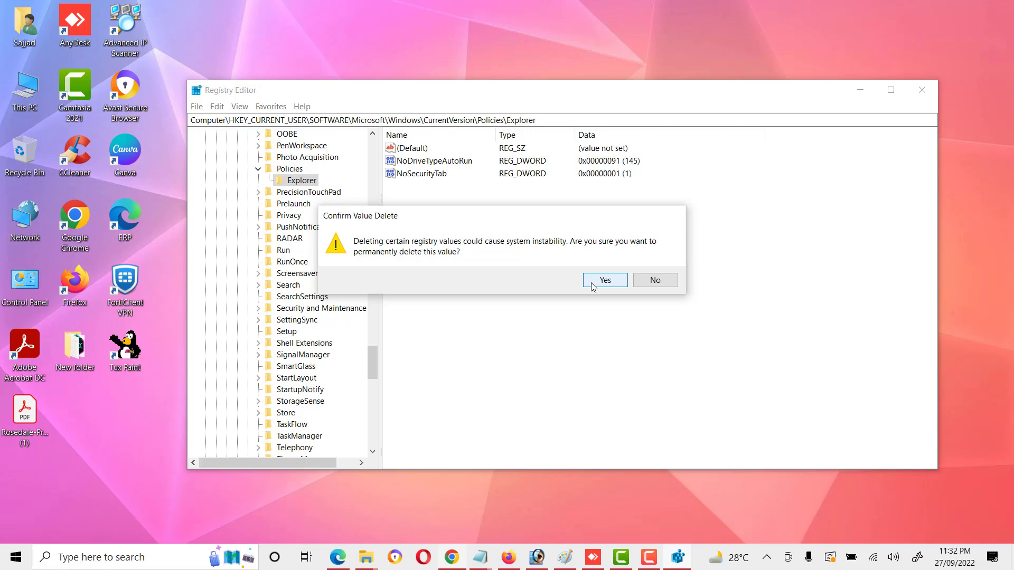
{"action": "left_click", "coordinate": [604, 281]}
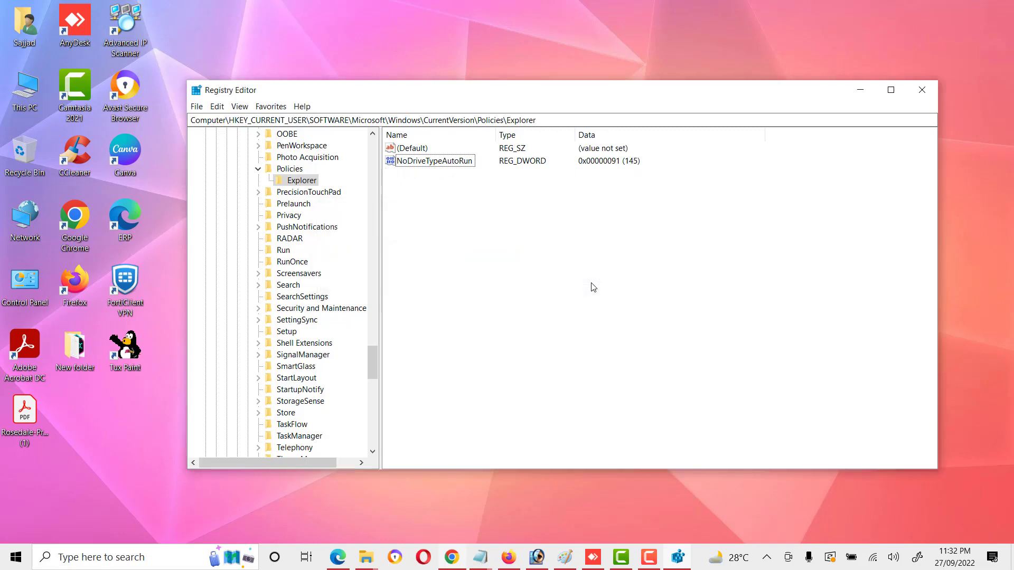
{"action": "left_click", "coordinate": [918, 88]}
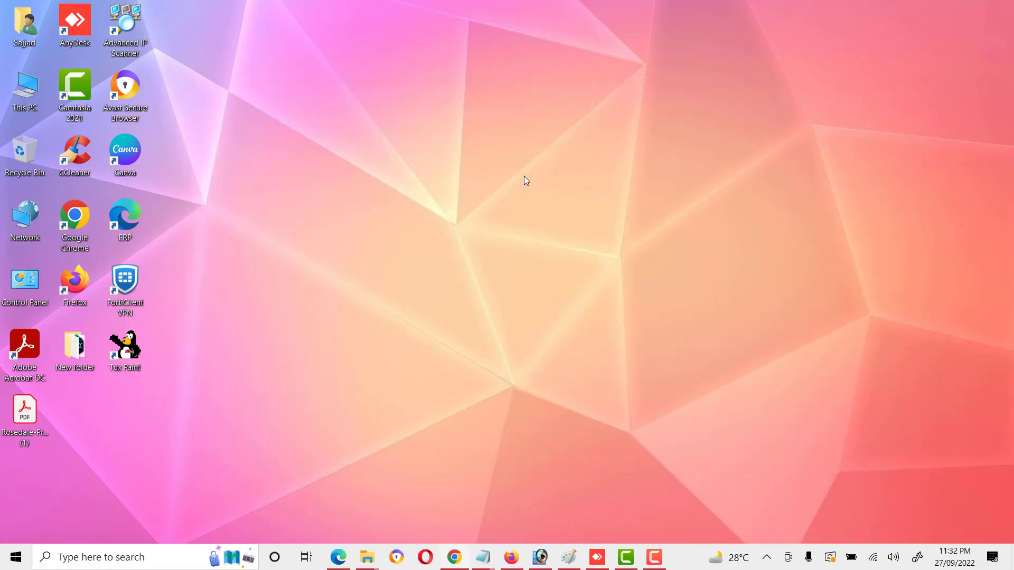
Open New folder's Properties dialog and move it toward the screen centre
{"action": "right_click", "coordinate": [281, 139]}
{"action": "key", "text": "Escape"}
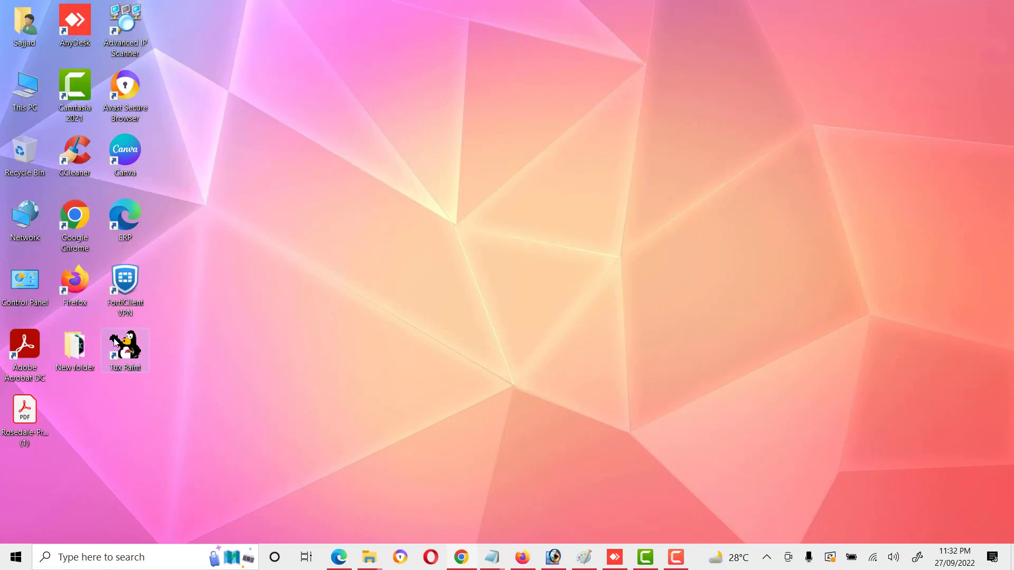
{"action": "right_click", "coordinate": [71, 350]}
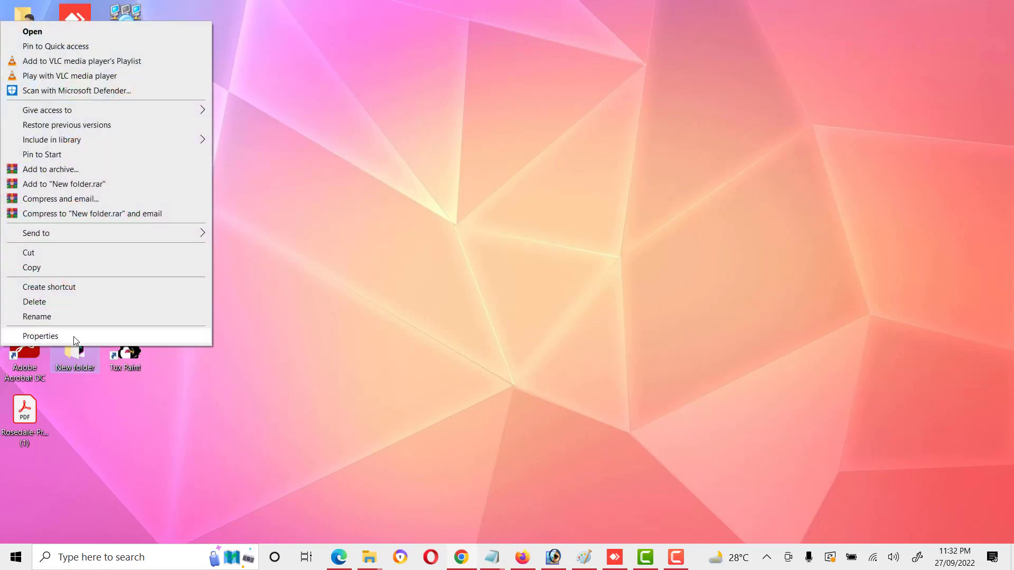
{"action": "left_click", "coordinate": [74, 337]}
{"action": "left_click_drag", "start_coordinate": [237, 229], "coordinate": [441, 85]}
Review the restored Security tab's permissions for SYSTEM, the user and Administrators, then click OK
{"action": "left_click", "coordinate": [367, 109]}
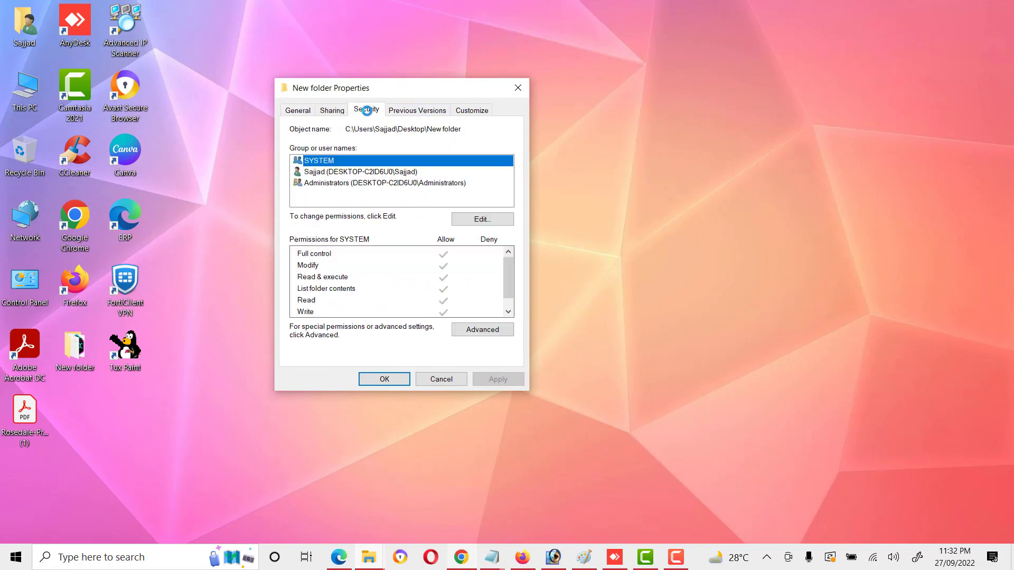
{"action": "left_click", "coordinate": [337, 112]}
{"action": "left_click", "coordinate": [362, 110]}
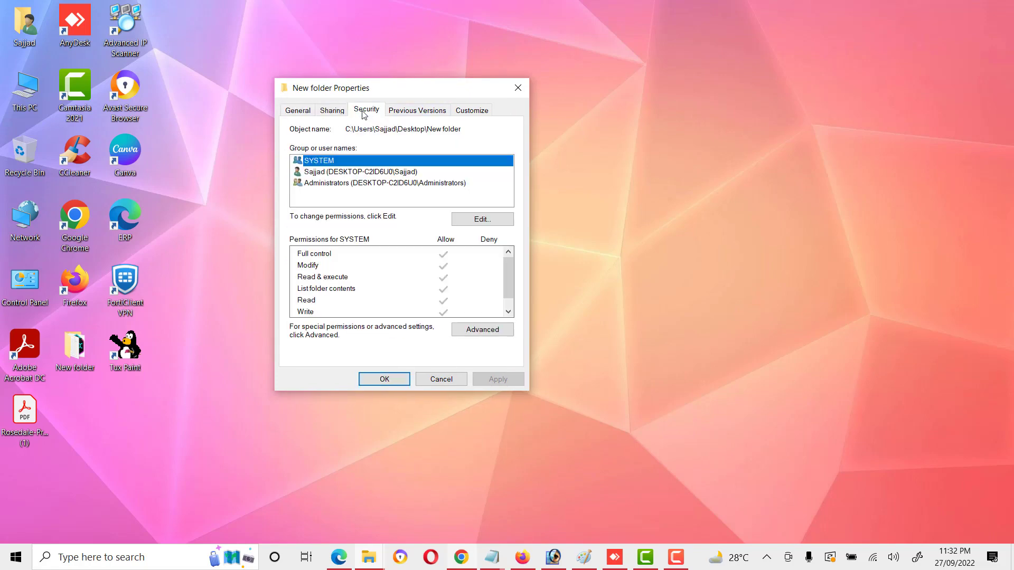
{"action": "left_click", "coordinate": [370, 171]}
{"action": "left_click", "coordinate": [367, 185]}
{"action": "left_click", "coordinate": [358, 161]}
{"action": "left_click", "coordinate": [373, 388]}
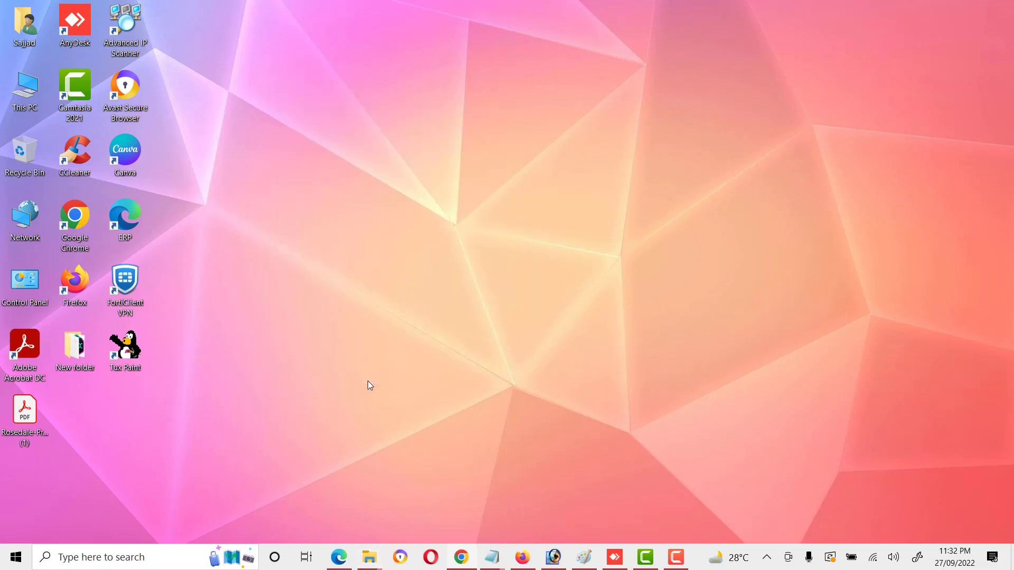
Refresh the desktop from its right-click menu
{"action": "right_click", "coordinate": [336, 182]}
{"action": "left_click", "coordinate": [309, 221]}
{"action": "left_click", "coordinate": [112, 554]}
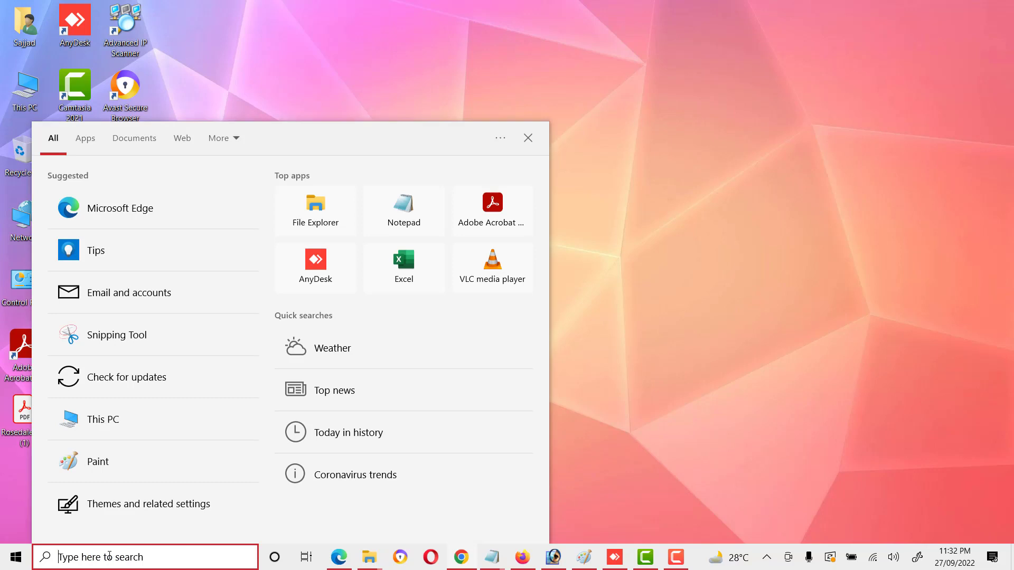
Type 'gpedit' in Windows Search and launch Edit group policy
{"action": "type", "text": "gpedit"}
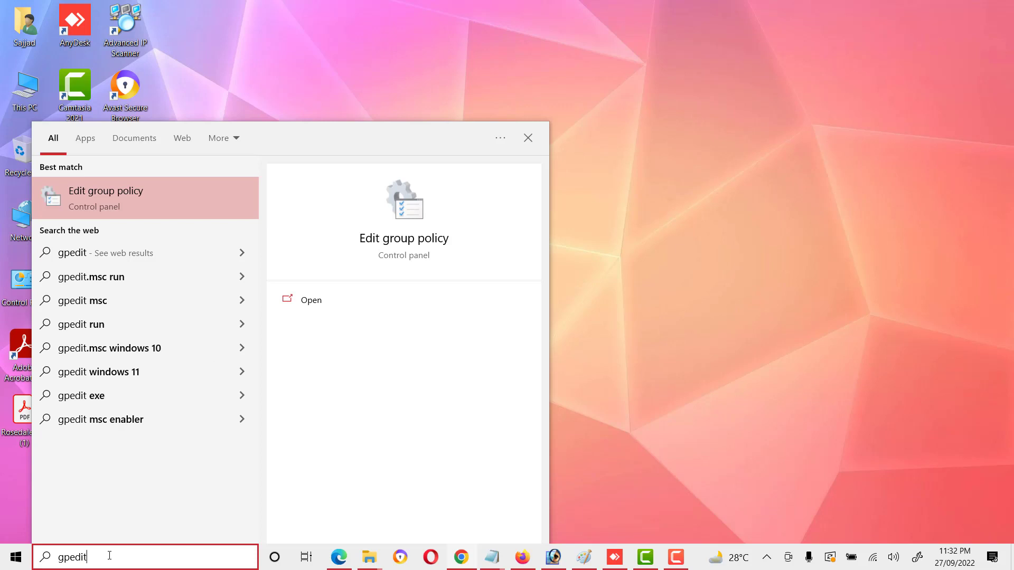
{"action": "key", "text": "Return"}
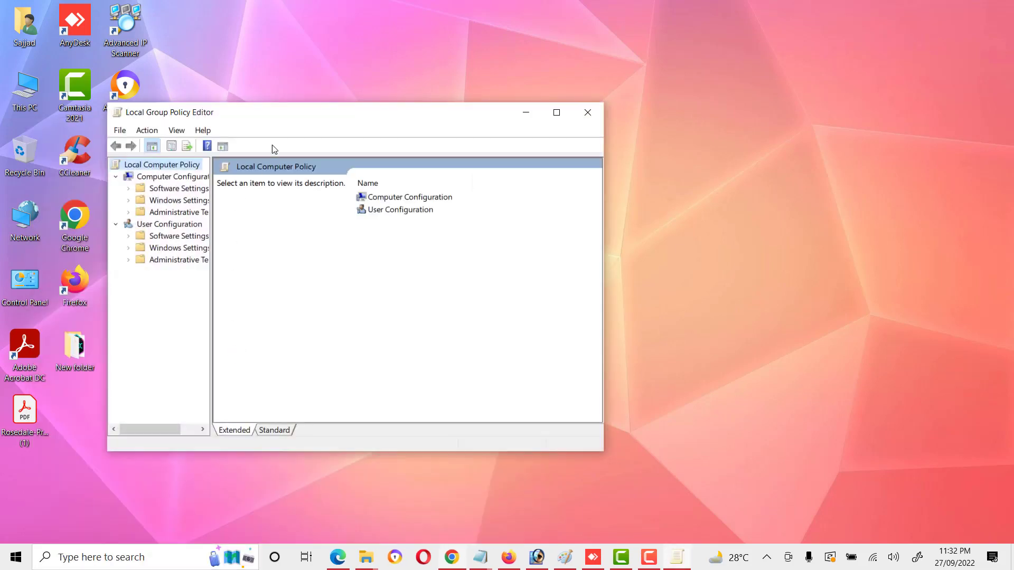
Maximize the editor, widen the tree pane, and expand User Configuration > Administrative Templates > Windows Components
{"action": "double_click", "coordinate": [287, 105]}
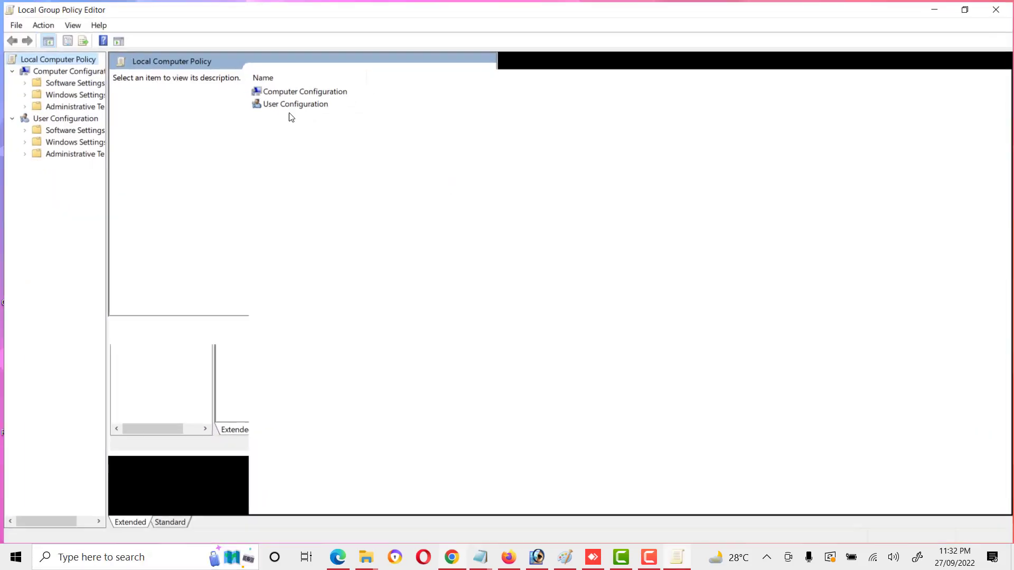
{"action": "left_click_drag", "start_coordinate": [105, 194], "coordinate": [162, 188]}
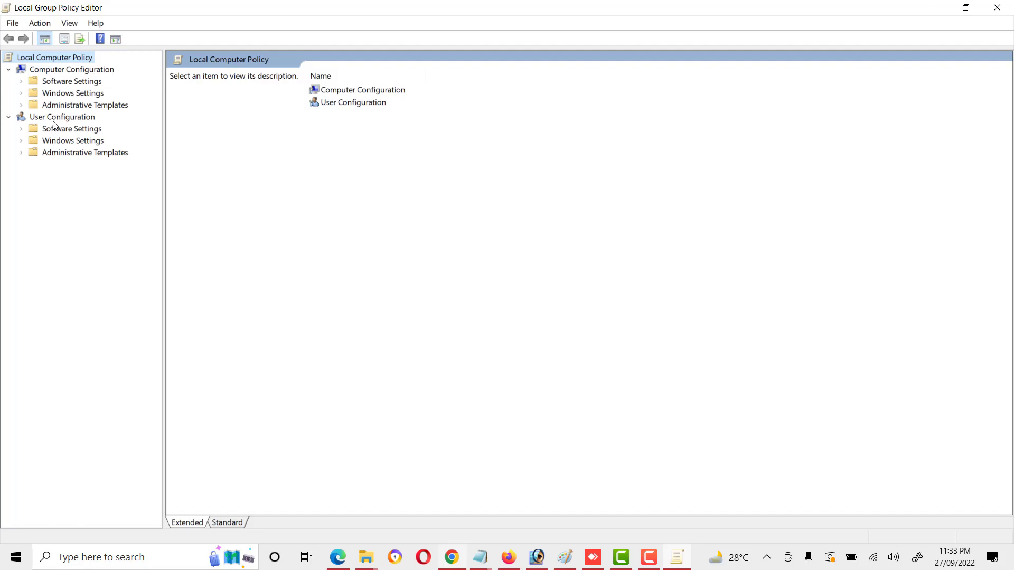
{"action": "double_click", "coordinate": [56, 157]}
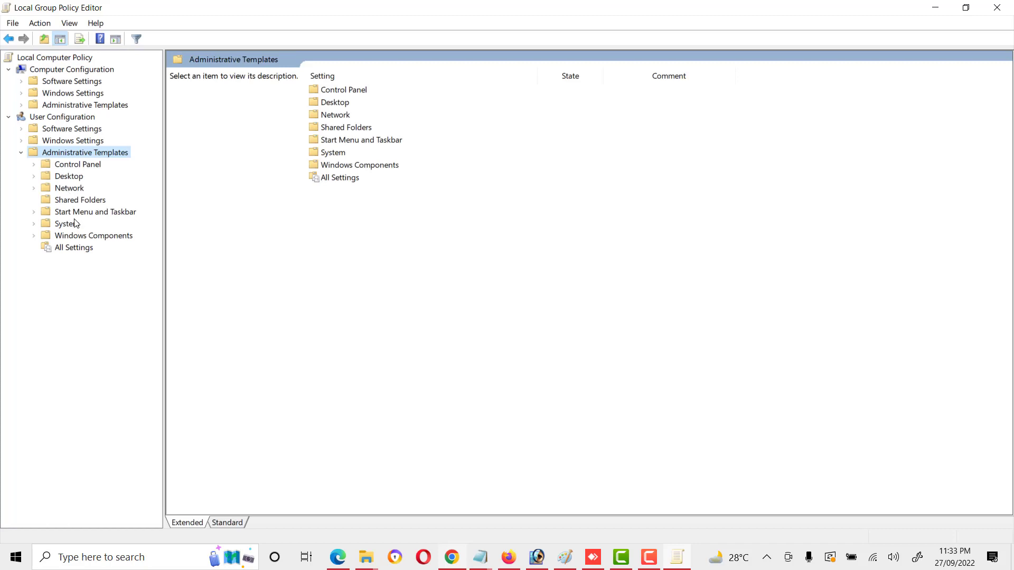
{"action": "double_click", "coordinate": [74, 237]}
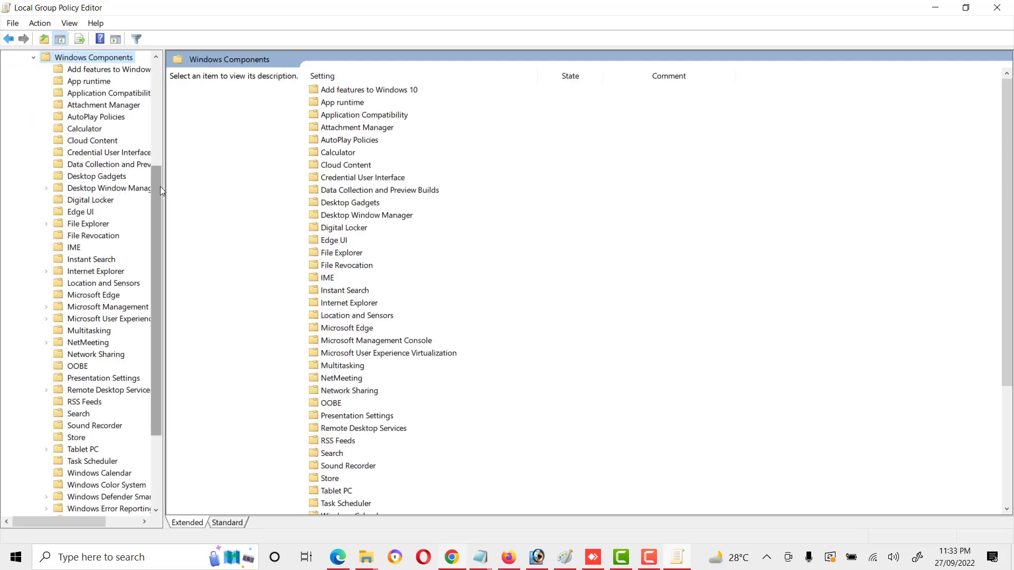
{"action": "left_click_drag", "start_coordinate": [159, 188], "coordinate": [158, 206]}
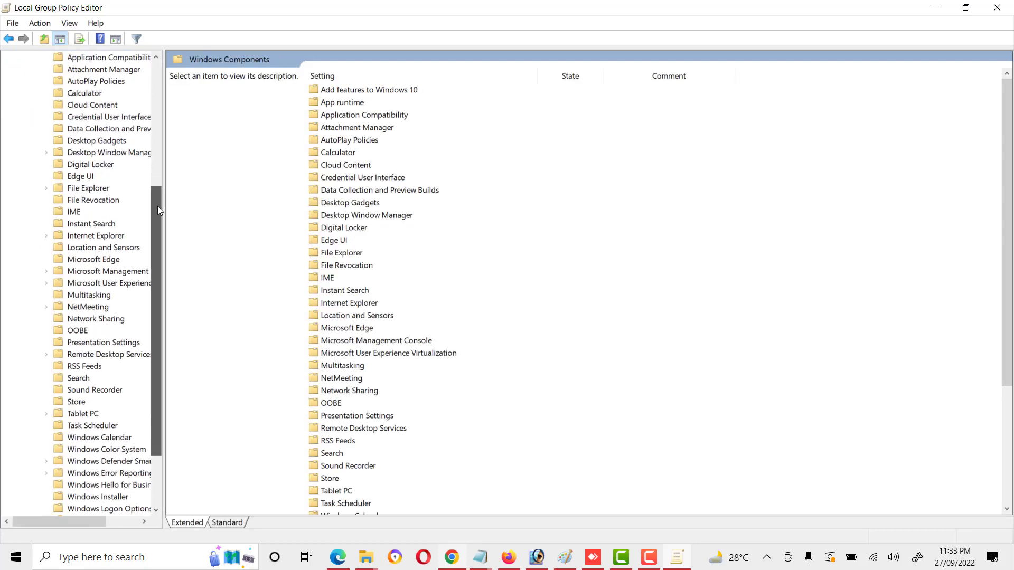
Open the File Explorer policy settings, widen the tree pane, and read the Disable Known Folders description
{"action": "double_click", "coordinate": [87, 191]}
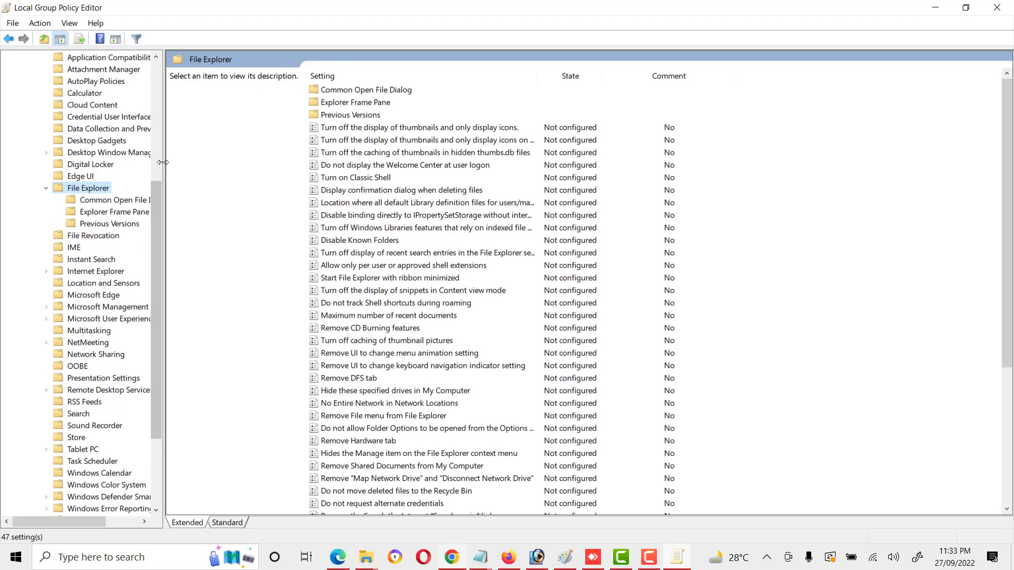
{"action": "left_click_drag", "start_coordinate": [163, 161], "coordinate": [198, 160]}
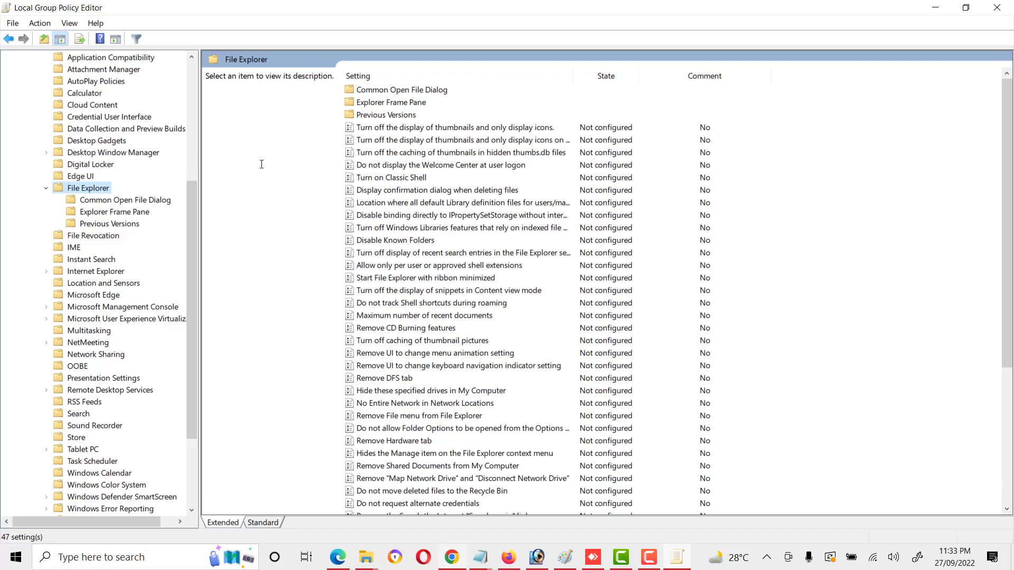
{"action": "left_click", "coordinate": [396, 242]}
{"action": "scroll", "coordinate": [397, 247], "scroll_direction": "down", "scroll_amount": 1}
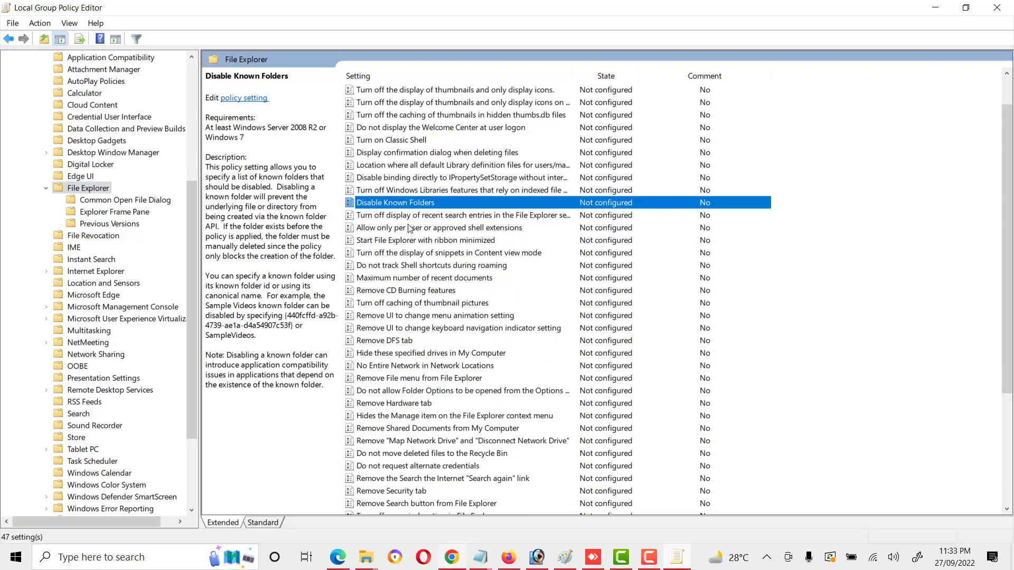
{"action": "scroll", "coordinate": [431, 333], "scroll_direction": "down", "scroll_amount": 1}
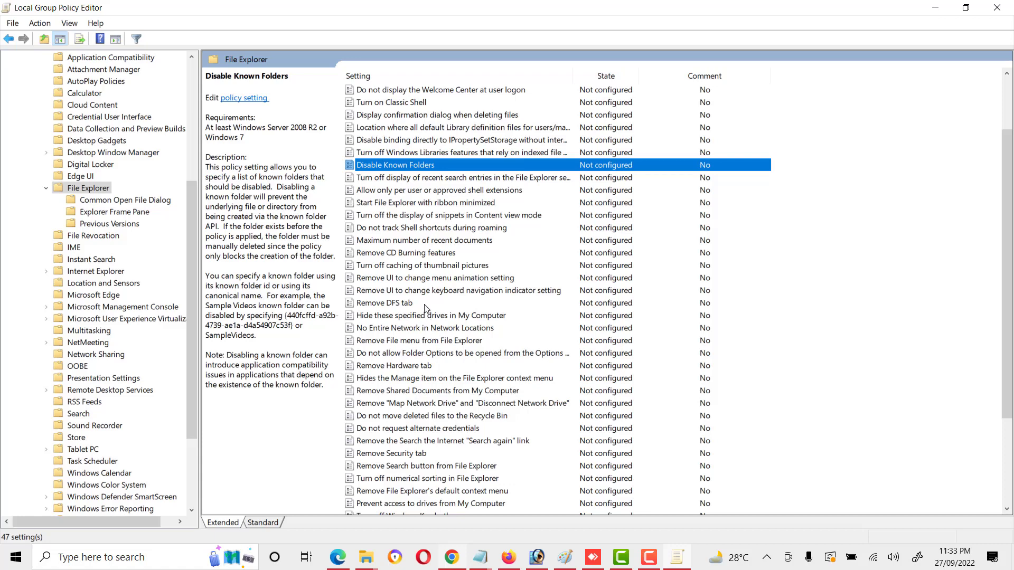
Move down from Remove DFS tab until the Remove Security tab policy is selected
{"action": "left_click", "coordinate": [425, 304]}
{"action": "key", "text": "Down"}
{"action": "key", "text": "Down"}
{"action": "key", "text": "Down"}
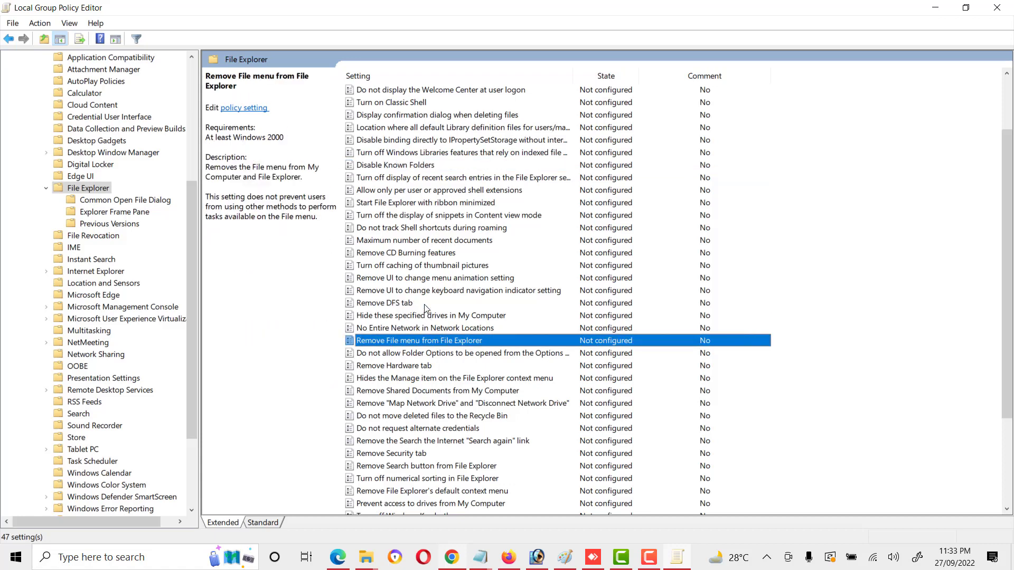
{"action": "key", "text": "Down"}
{"action": "key", "text": "Down"}
{"action": "key", "text": "Down"}
{"action": "key", "text": "Down"}
{"action": "key", "text": "Down"}
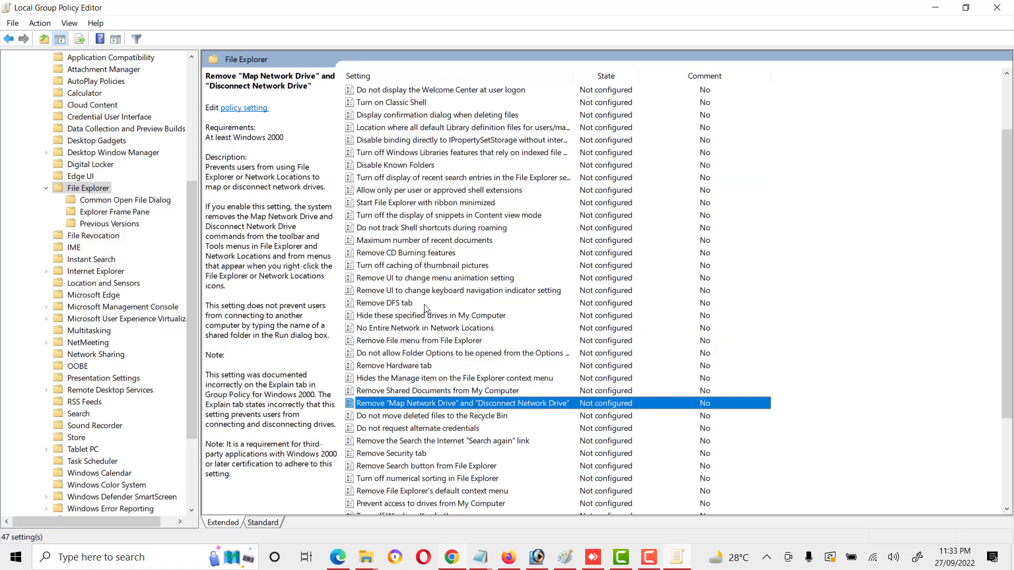
{"action": "key", "text": "Down"}
{"action": "key", "text": "Down"}
{"action": "key", "text": "Down"}
{"action": "key", "text": "Down"}
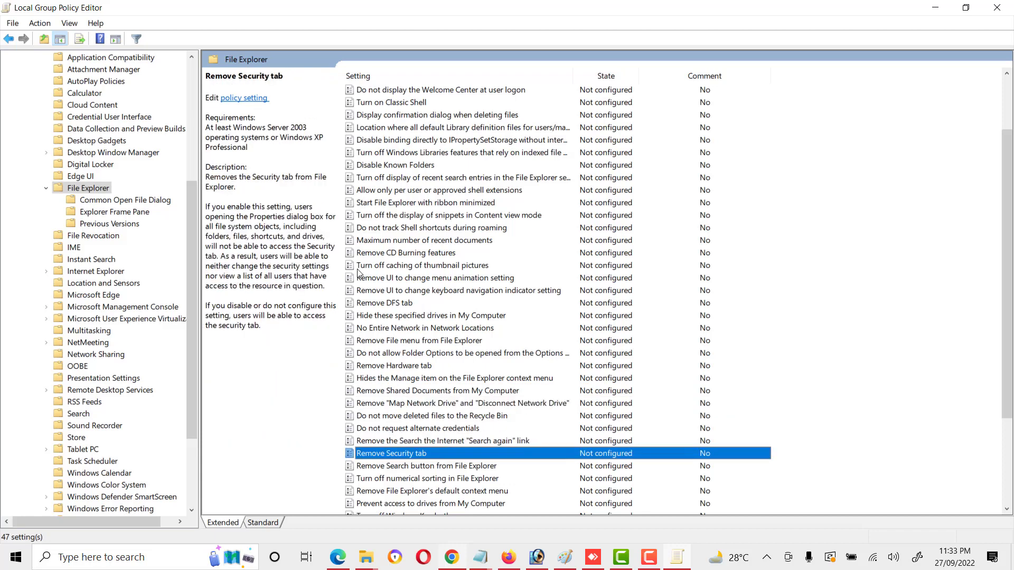
{"action": "scroll", "coordinate": [380, 285], "scroll_direction": "down", "scroll_amount": 3}
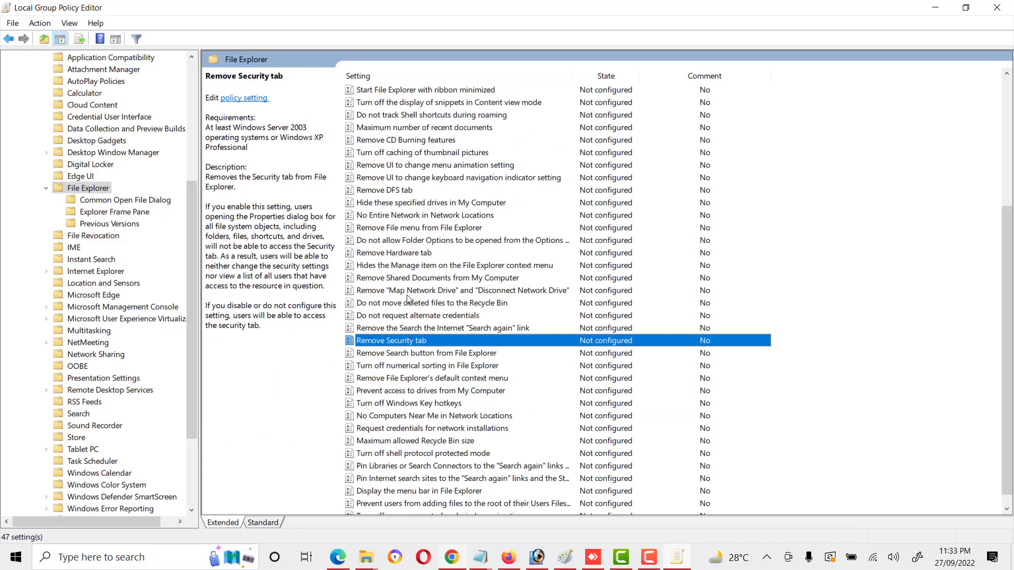
Open the Remove Security tab policy dialog and reposition it toward the upper left
{"action": "double_click", "coordinate": [406, 341]}
{"action": "double_click", "coordinate": [402, 342]}
{"action": "right_click", "coordinate": [404, 342]}
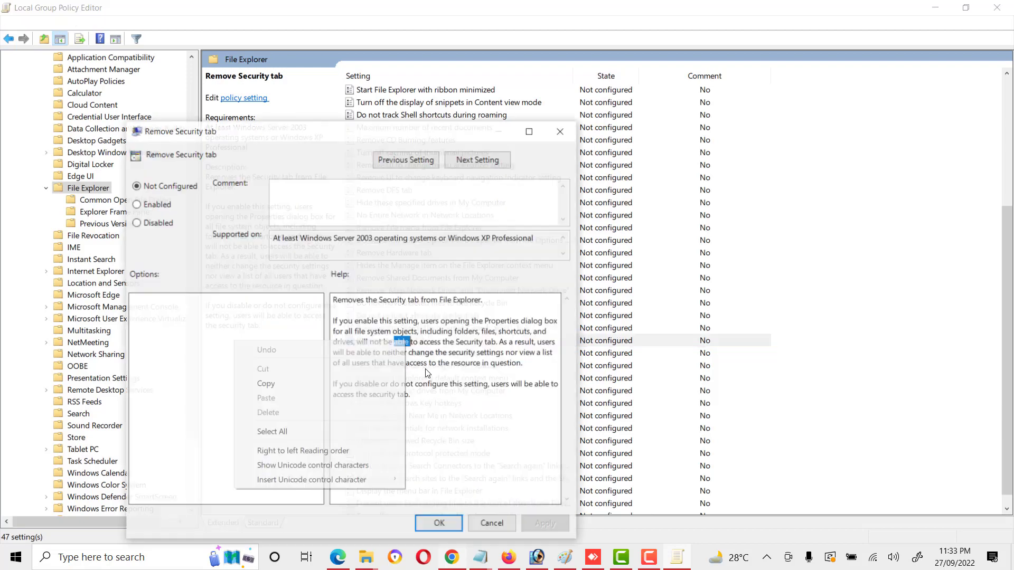
{"action": "left_click", "coordinate": [365, 132]}
{"action": "double_click", "coordinate": [366, 133]}
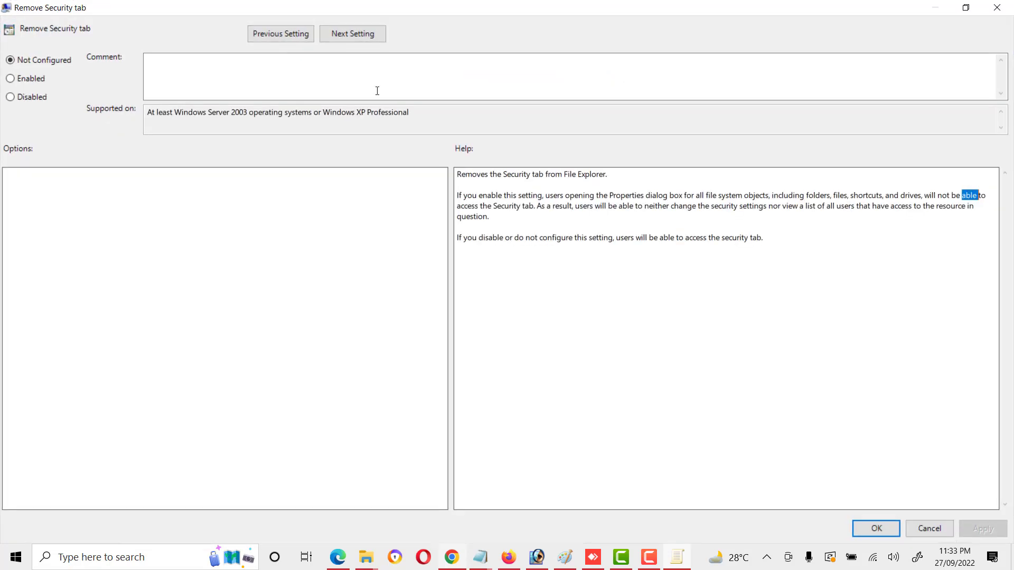
{"action": "left_click", "coordinate": [966, 8]}
{"action": "left_click_drag", "start_coordinate": [309, 132], "coordinate": [271, 76]}
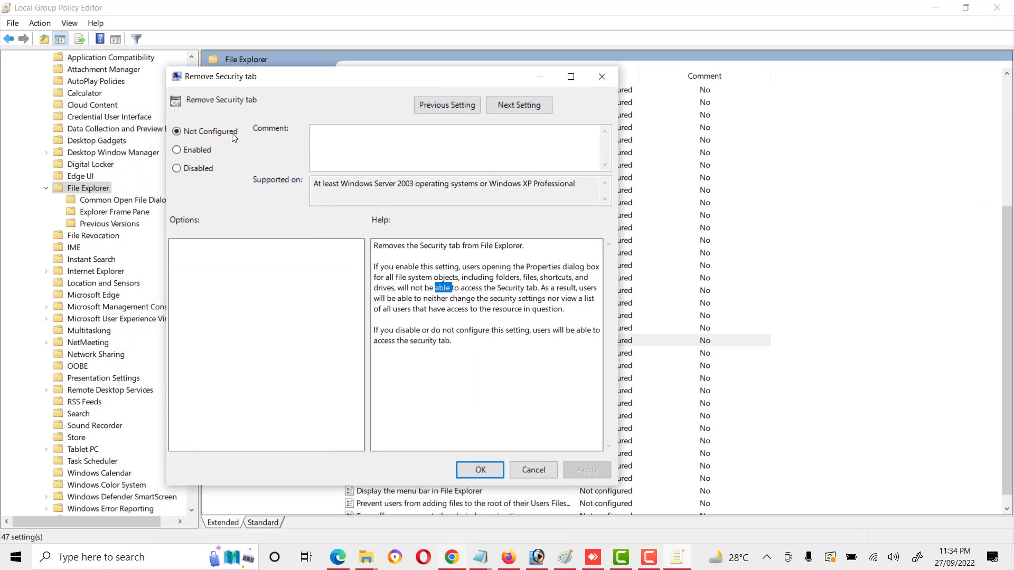
Set Remove Security tab to Enabled, apply and confirm, then minimize the editor
{"action": "left_click", "coordinate": [203, 153]}
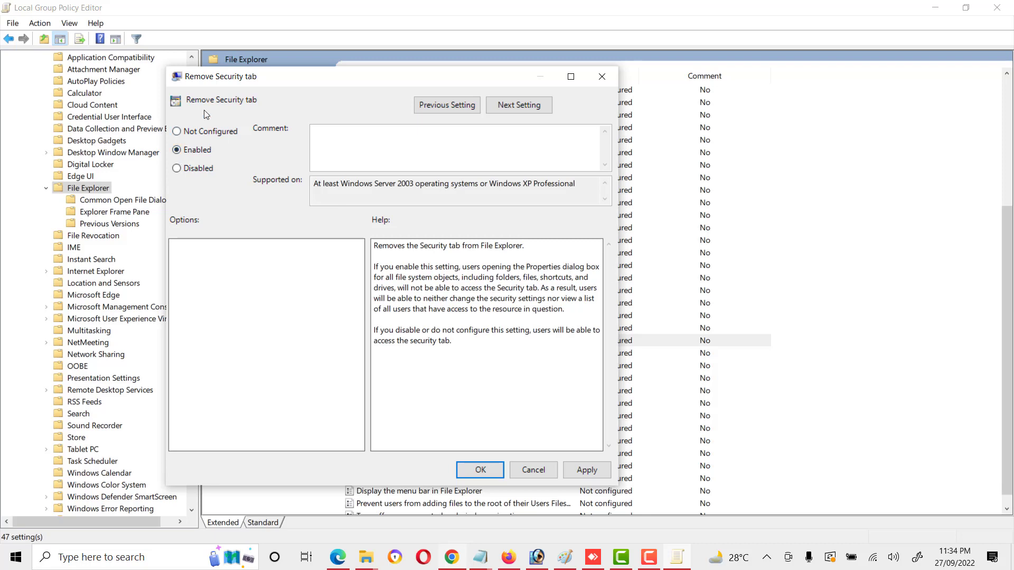
{"action": "left_click", "coordinate": [569, 469]}
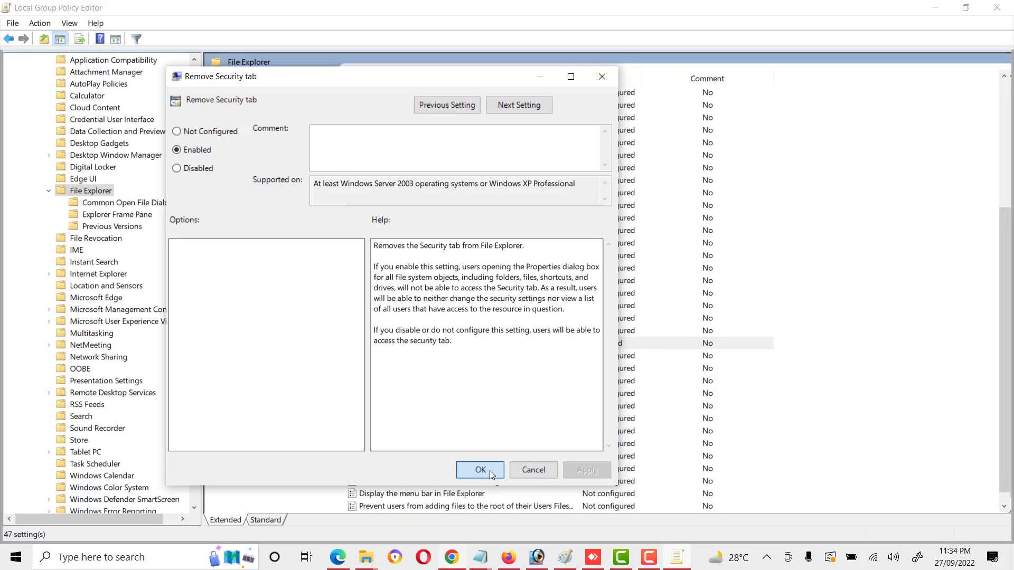
{"action": "left_click", "coordinate": [480, 470]}
{"action": "left_click", "coordinate": [939, 8]}
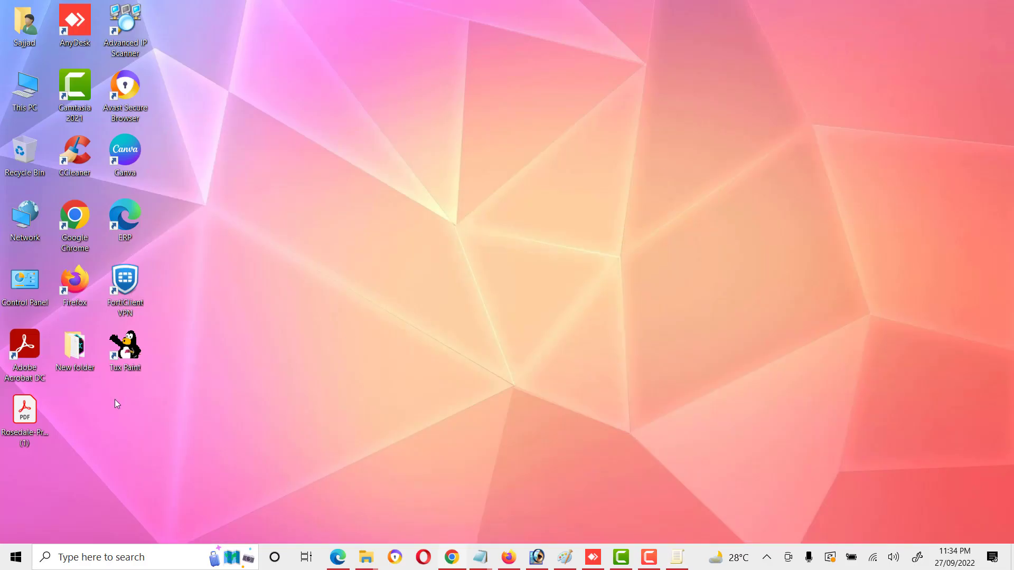
{"action": "right_click", "coordinate": [74, 347]}
{"action": "left_click", "coordinate": [68, 338]}
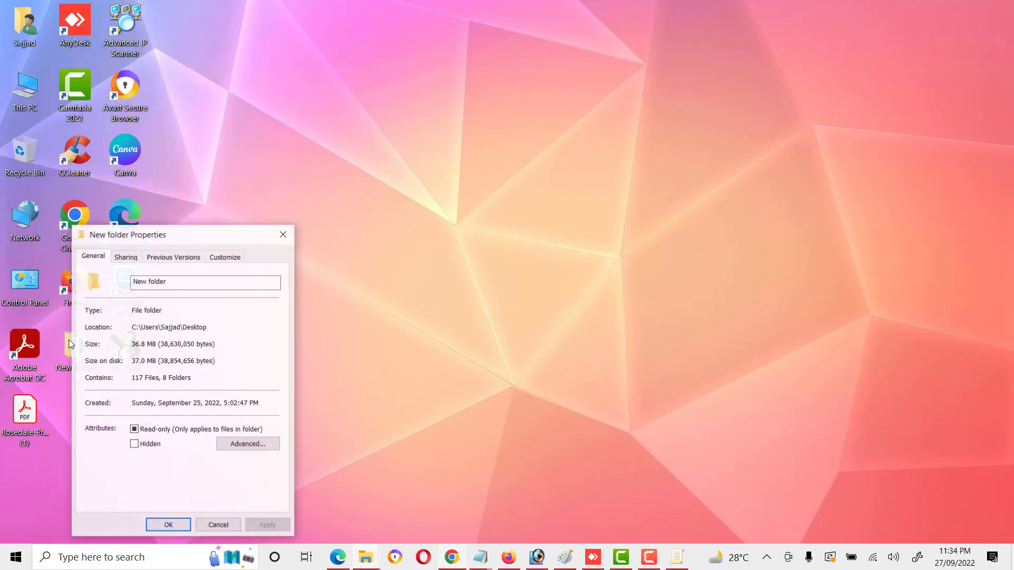
{"action": "left_click_drag", "start_coordinate": [153, 235], "coordinate": [429, 94]}
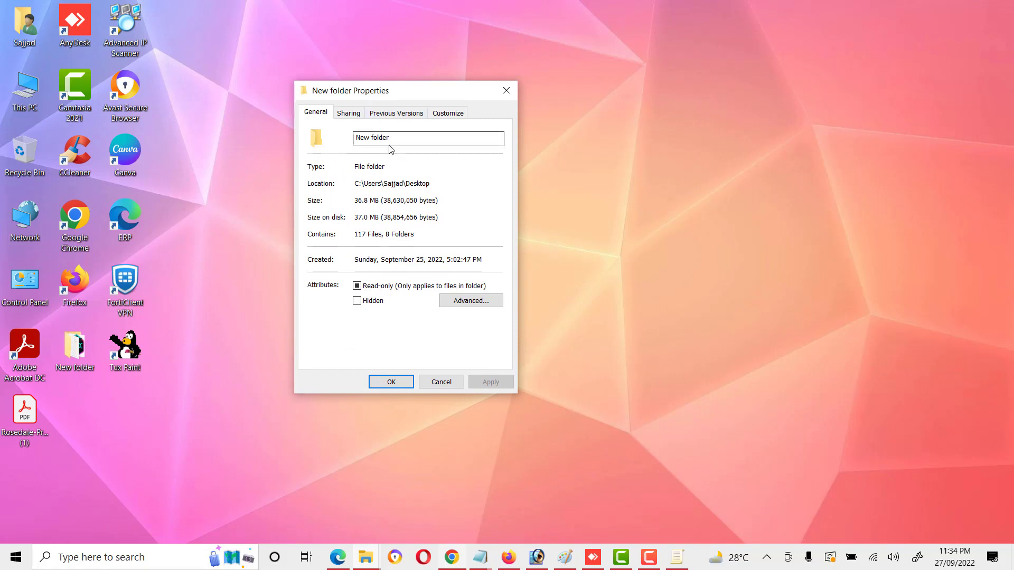
{"action": "left_click", "coordinate": [441, 382]}
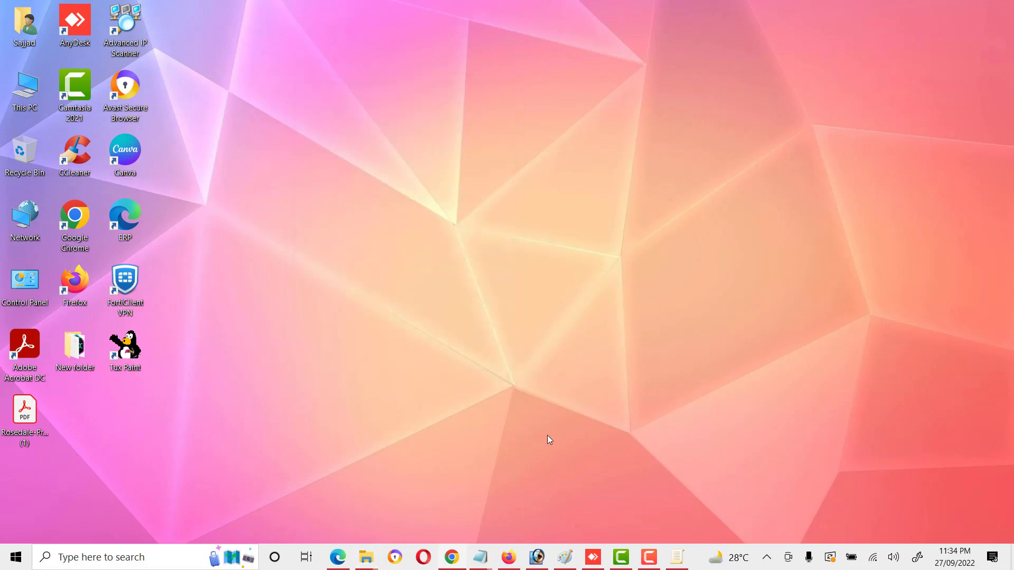
Restore the Group Policy Editor and open the Remove Security tab policy dialog
{"action": "left_click", "coordinate": [677, 557]}
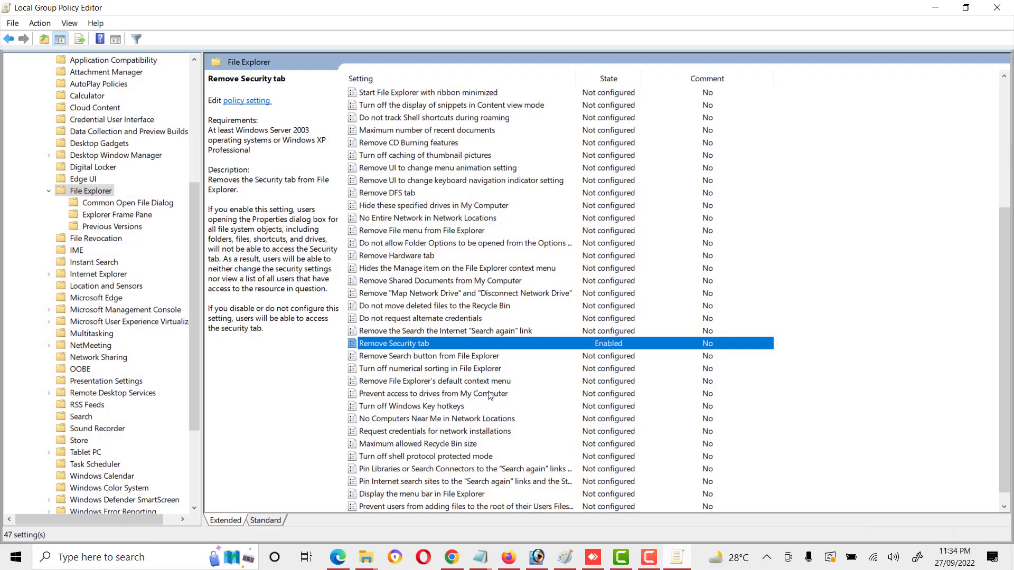
{"action": "double_click", "coordinate": [430, 344]}
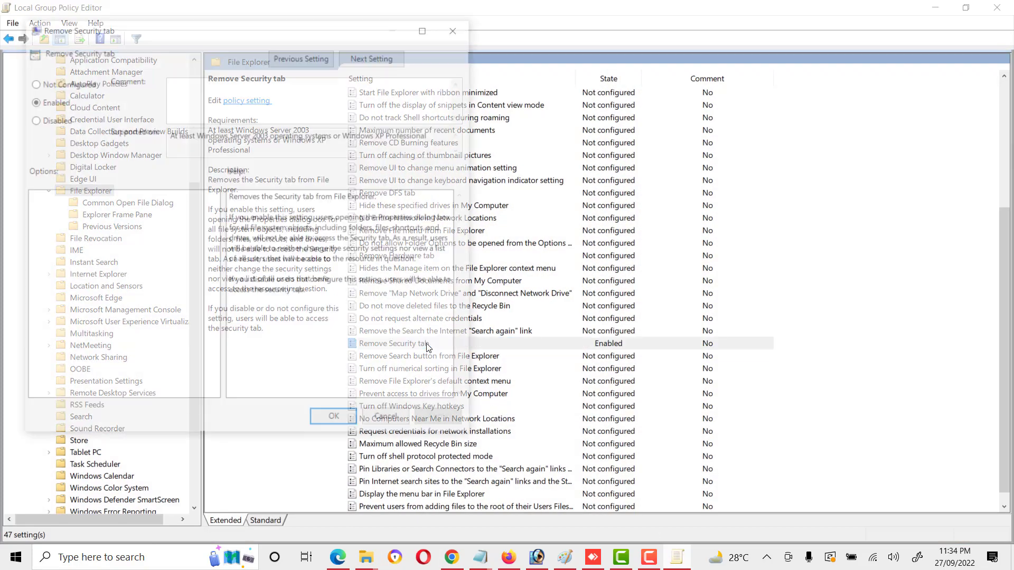
{"action": "left_click_drag", "start_coordinate": [201, 29], "coordinate": [254, 30]}
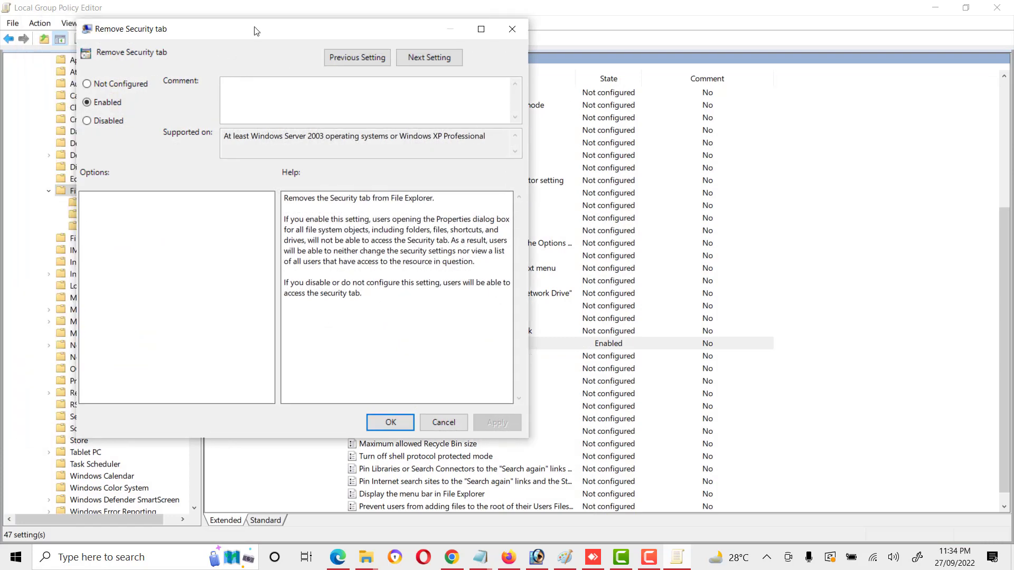
Set Remove Security tab to Not Configured, apply and confirm, then close the editor
{"action": "left_click", "coordinate": [102, 122]}
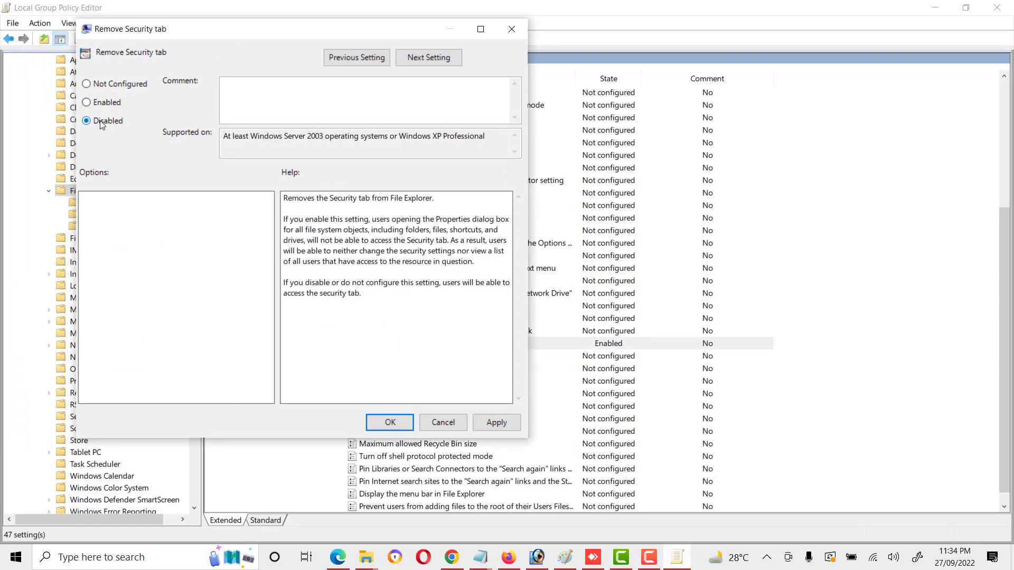
{"action": "left_click", "coordinate": [119, 84]}
{"action": "left_click", "coordinate": [497, 420]}
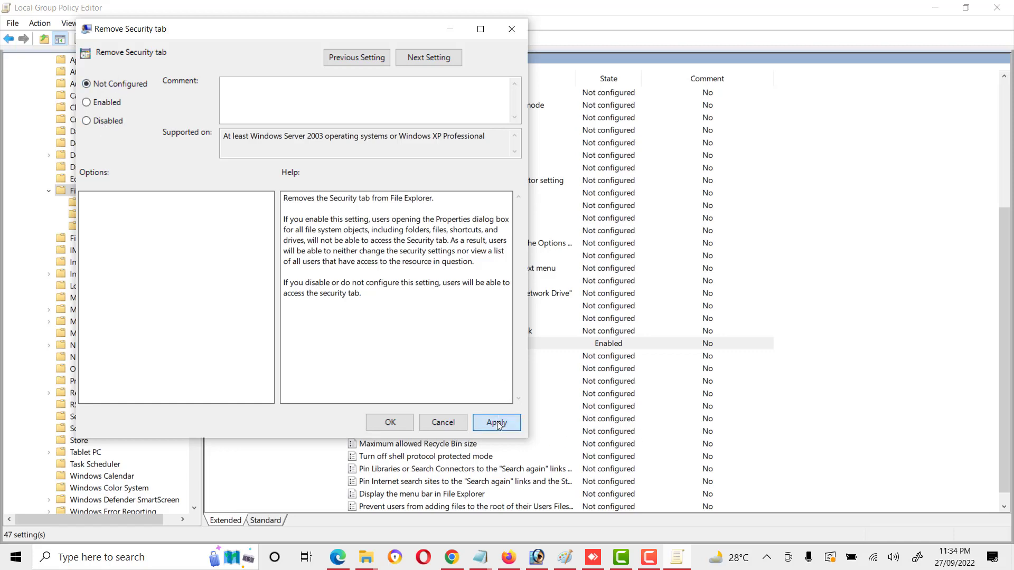
{"action": "left_click", "coordinate": [390, 422]}
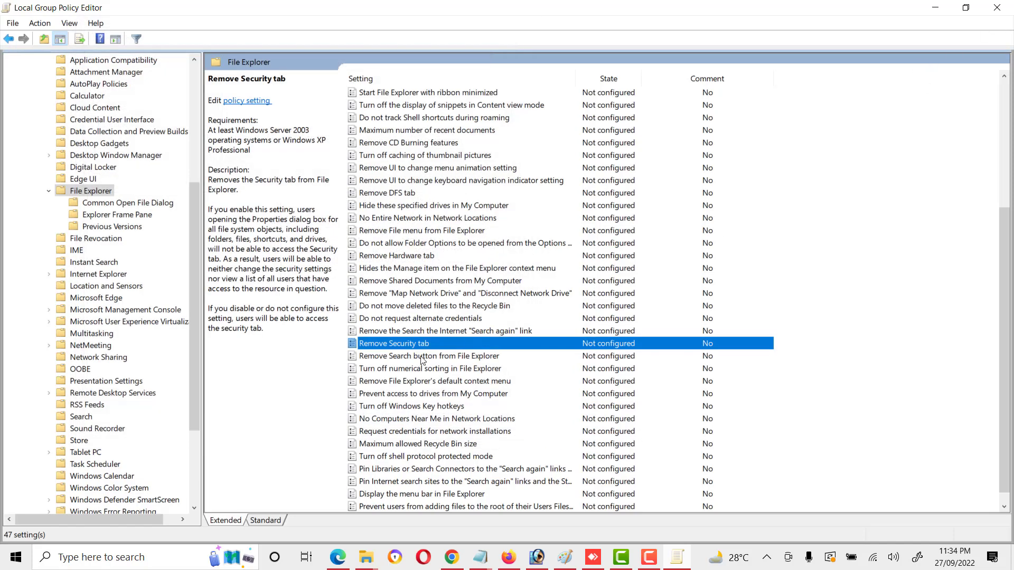
{"action": "left_click", "coordinate": [997, 7]}
Refresh the desktop twice
{"action": "right_click", "coordinate": [391, 188]}
{"action": "left_click", "coordinate": [349, 232]}
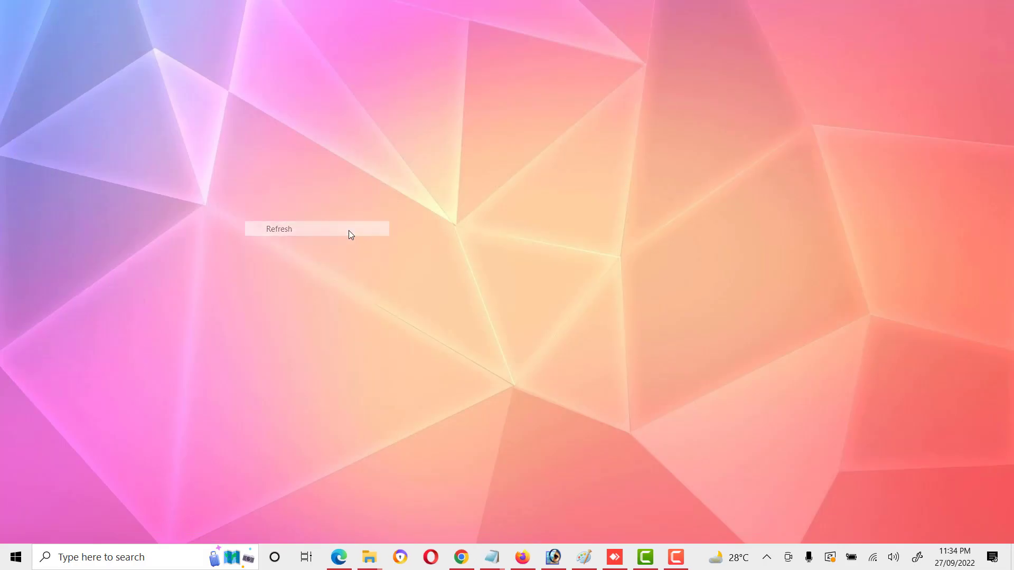
{"action": "right_click", "coordinate": [372, 179]}
{"action": "left_click", "coordinate": [353, 217]}
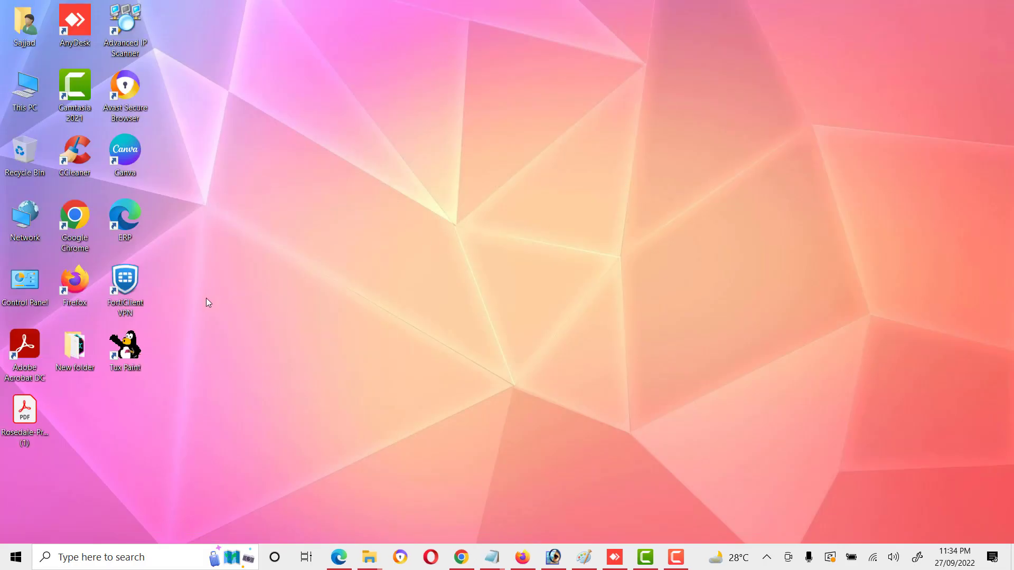
Open New folder's Properties, center the dialog, and view its Security permissions
{"action": "right_click", "coordinate": [77, 347]}
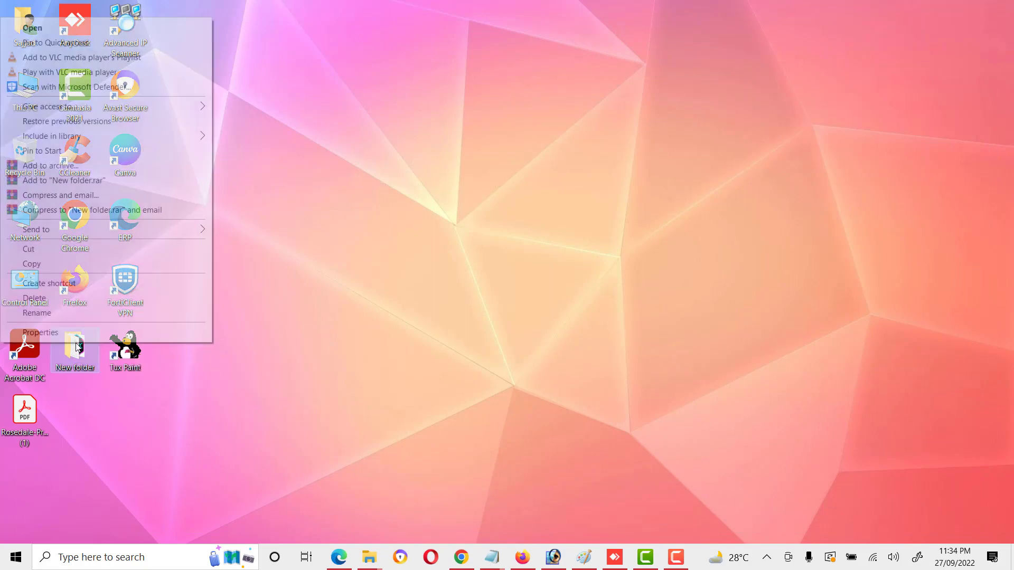
{"action": "left_click", "coordinate": [79, 331]}
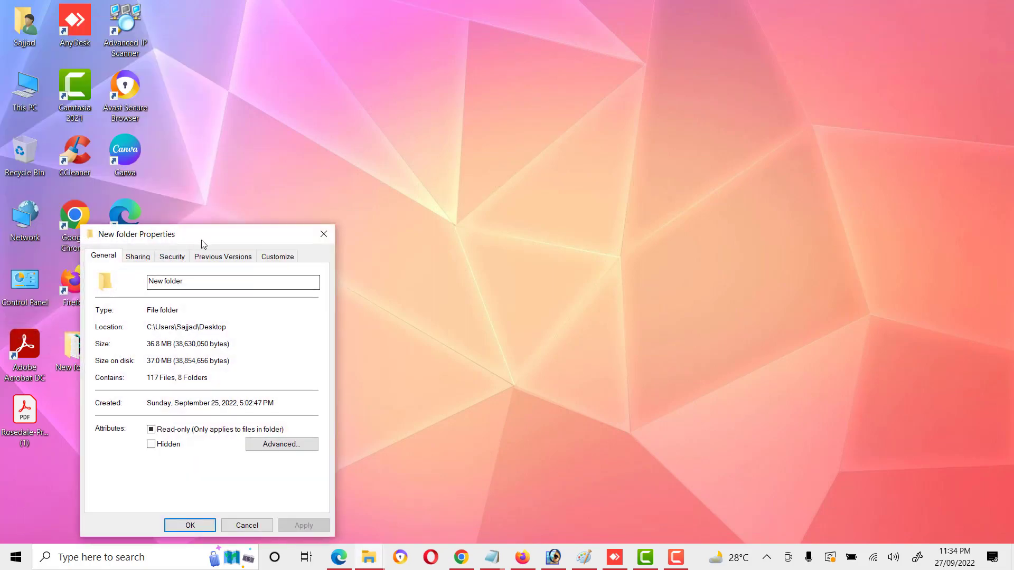
{"action": "left_click_drag", "start_coordinate": [201, 240], "coordinate": [427, 102]}
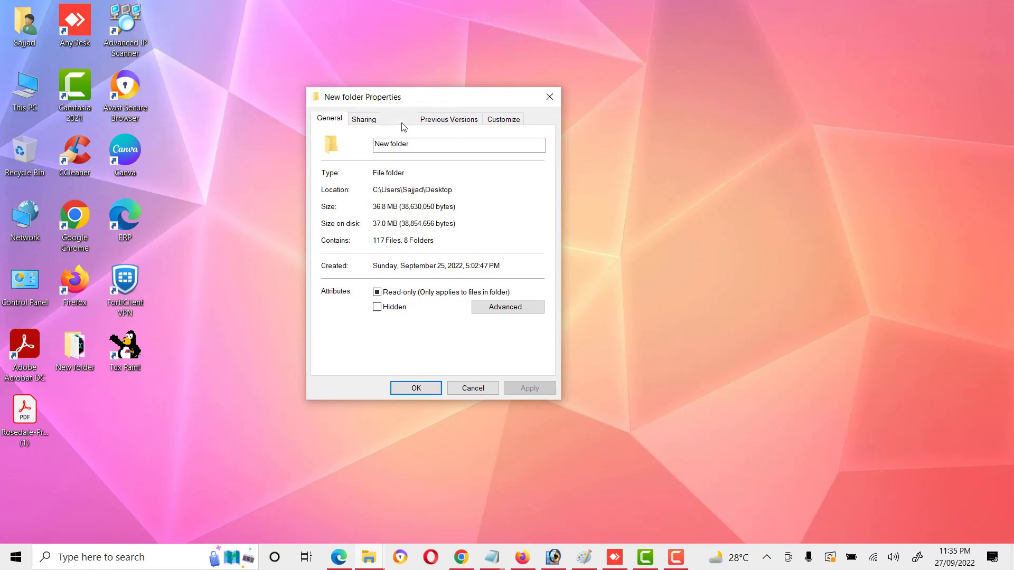
{"action": "left_click", "coordinate": [402, 121]}
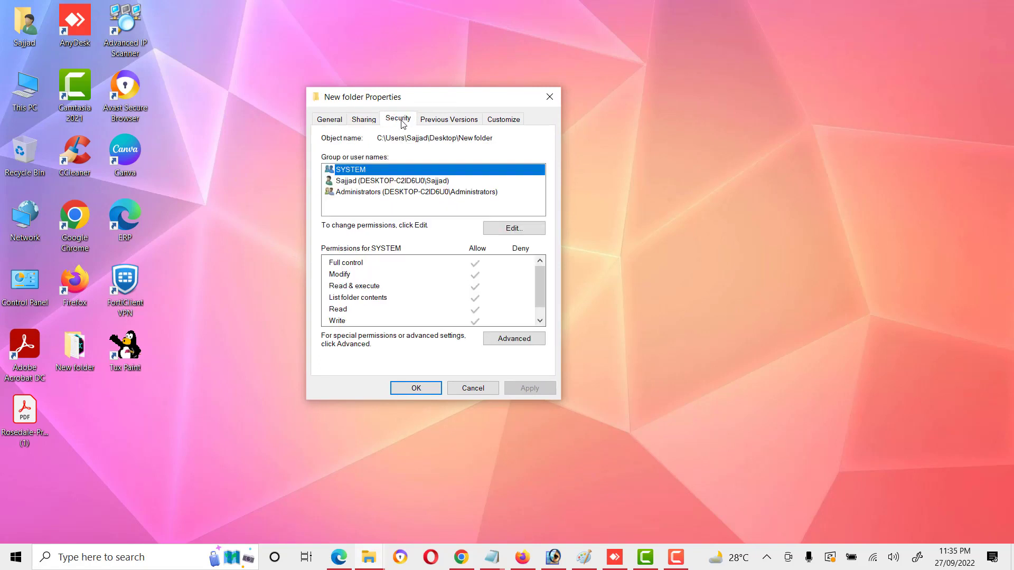